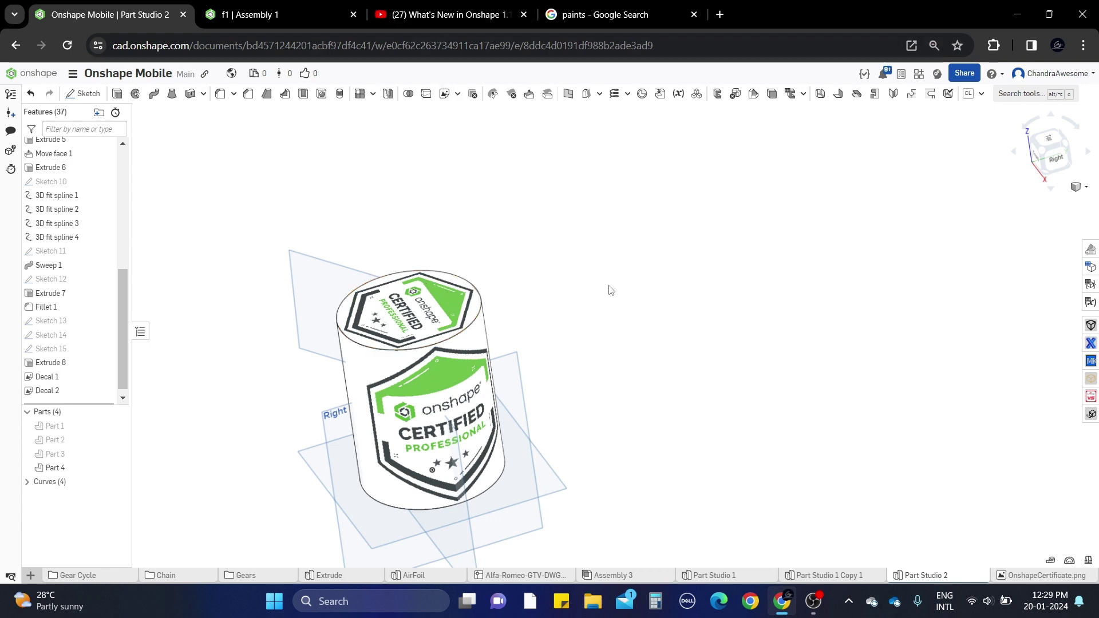
# Examine the badge decals on the cylinder's top and side faces, and check the part's visibility and the Decal tool's location.
pyautogui.moveTo(551, 332); pyautogui.dragTo(604, 286, button='middle')
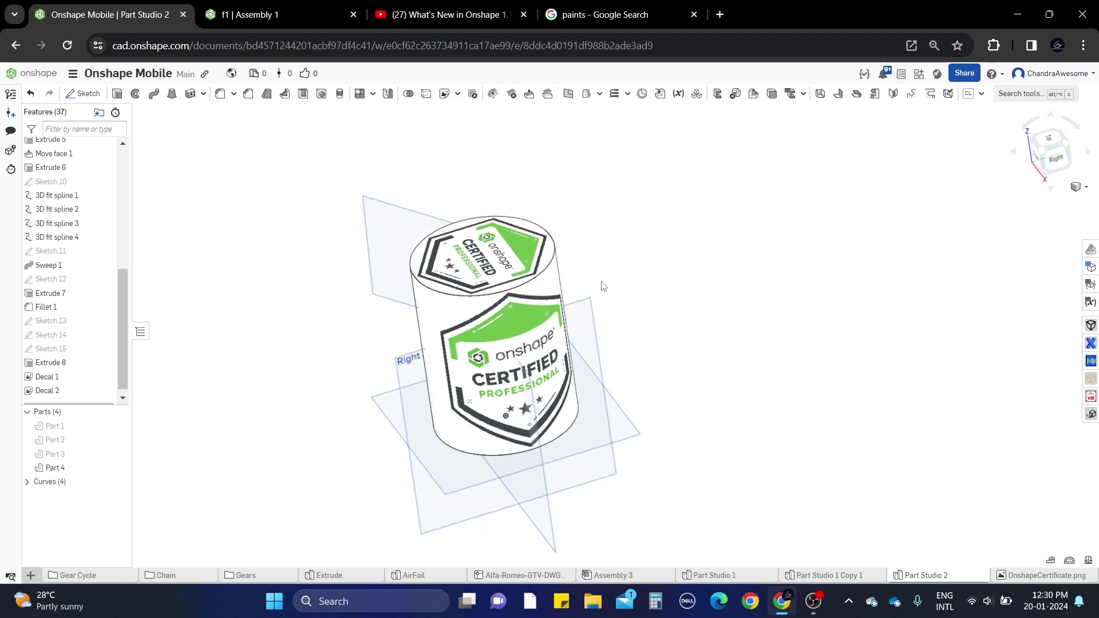
pyautogui.scroll(2, 604, 286)
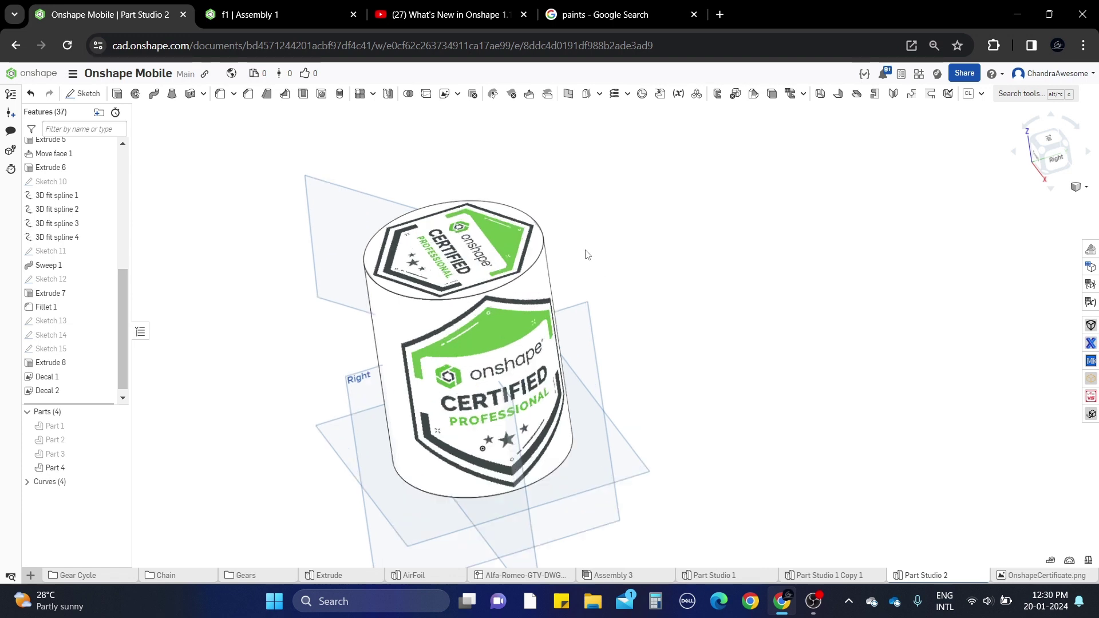
pyautogui.moveTo(586, 252); pyautogui.dragTo(600, 258, button='right')
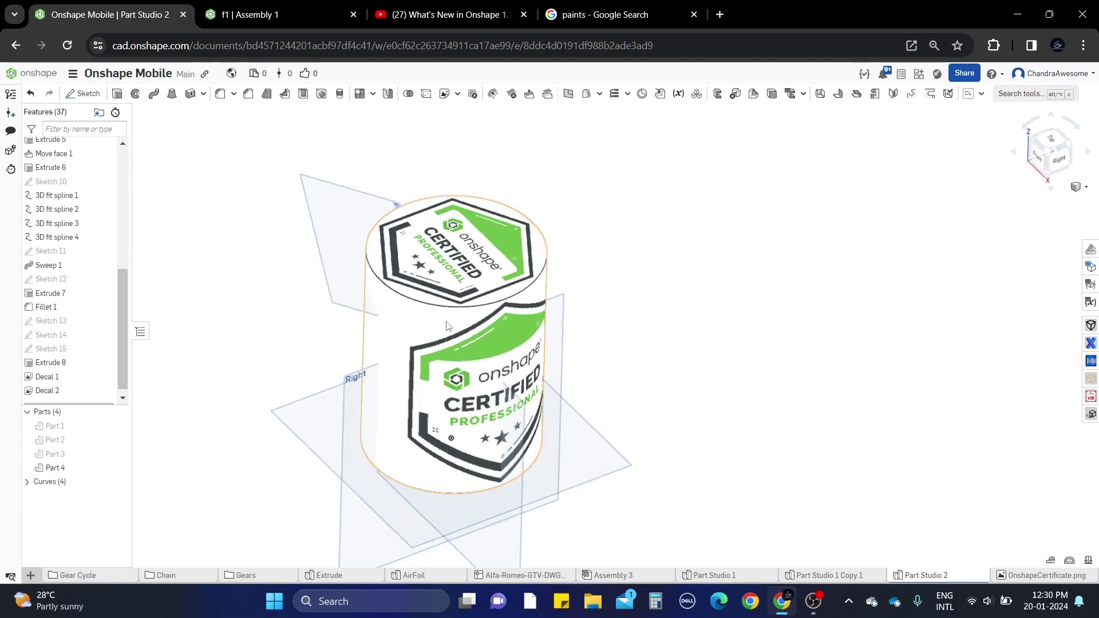
pyautogui.scroll(2, 449, 325)
pyautogui.moveTo(544, 343); pyautogui.dragTo(567, 341, button='right')
pyautogui.scroll(-1, 559, 297)
pyautogui.scroll(-3, 560, 297)
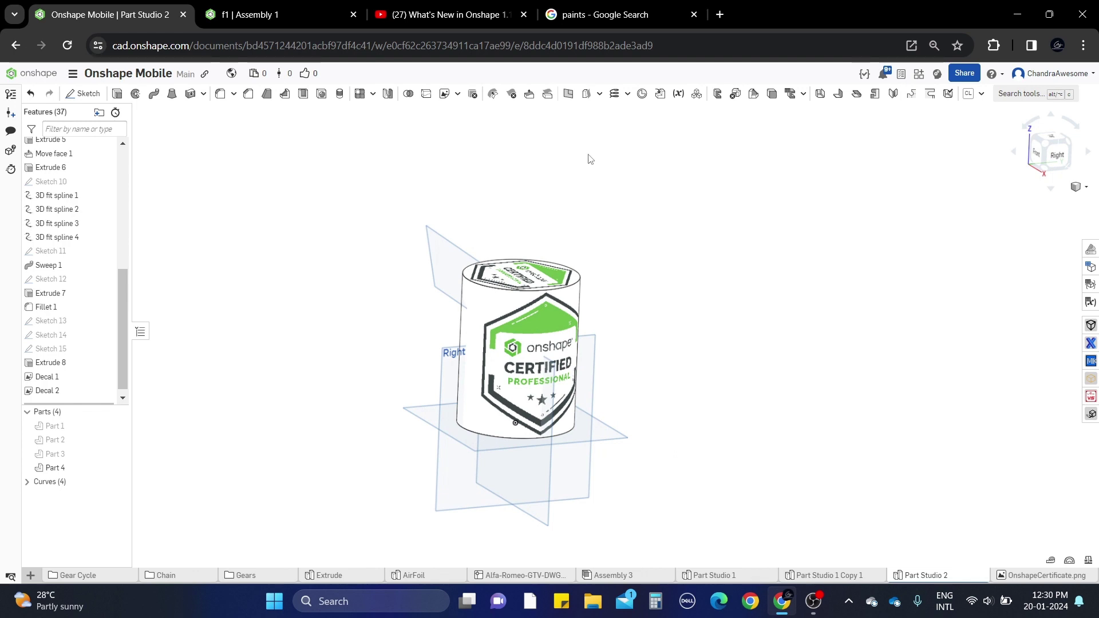
pyautogui.click(458, 95)
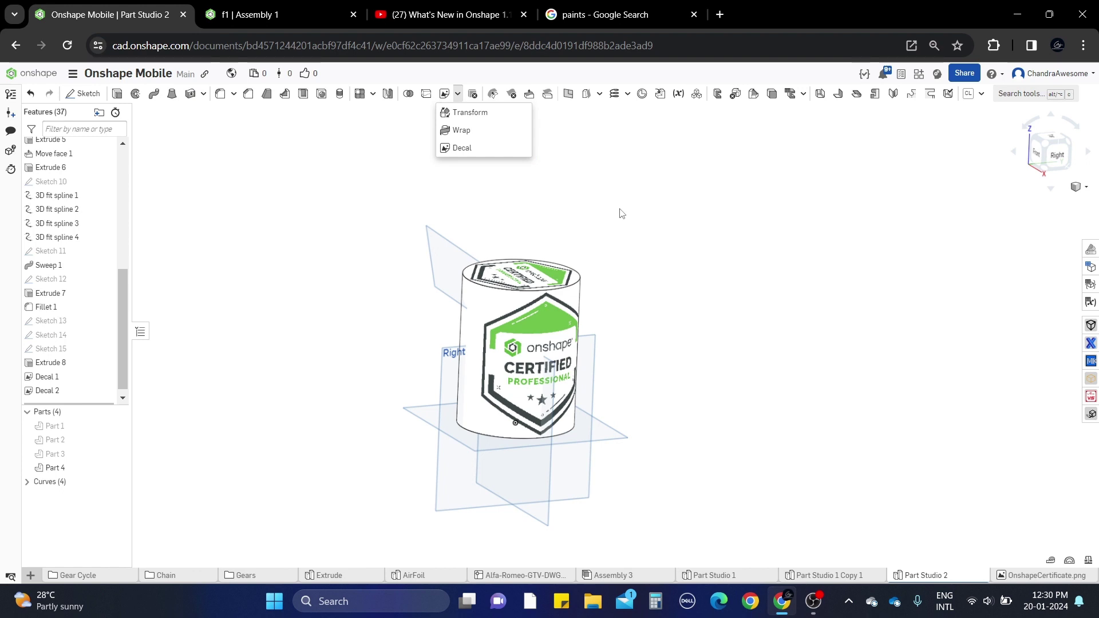
pyautogui.moveTo(622, 214); pyautogui.dragTo(622, 221, button='right')
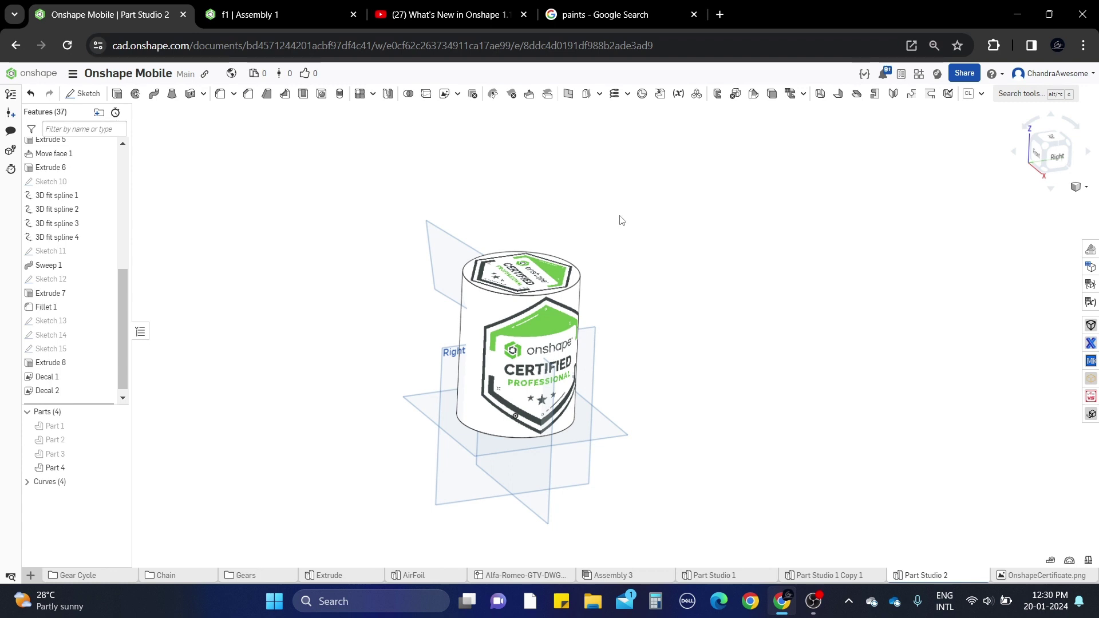
pyautogui.scroll(2, 623, 292)
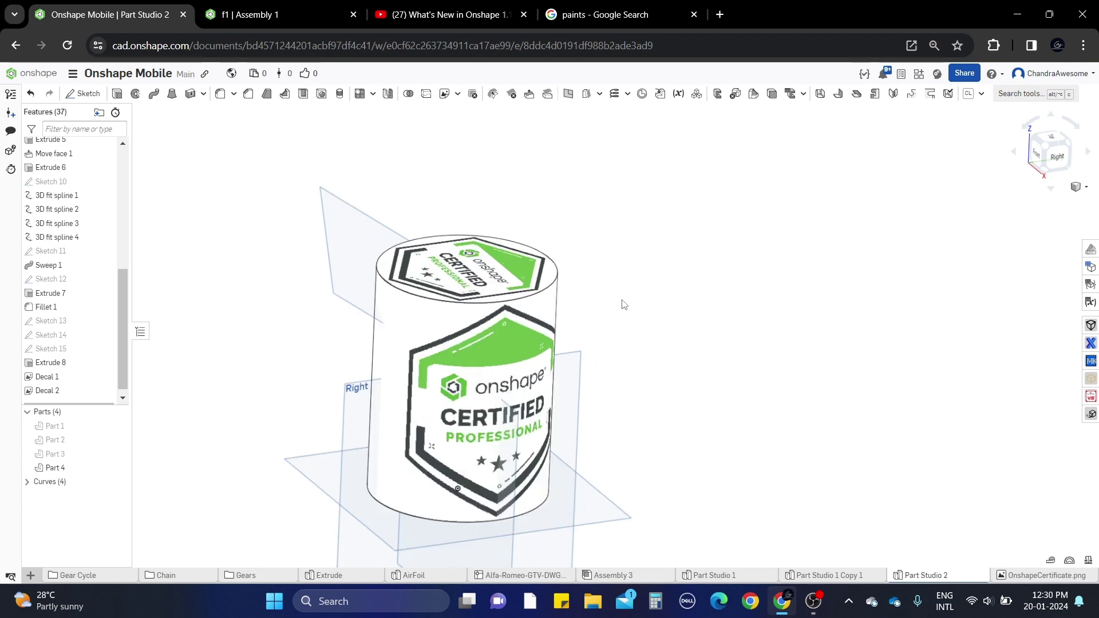
pyautogui.moveTo(633, 269); pyautogui.dragTo(644, 254, button='middle')
pyautogui.moveTo(646, 255); pyautogui.dragTo(649, 264, button='right')
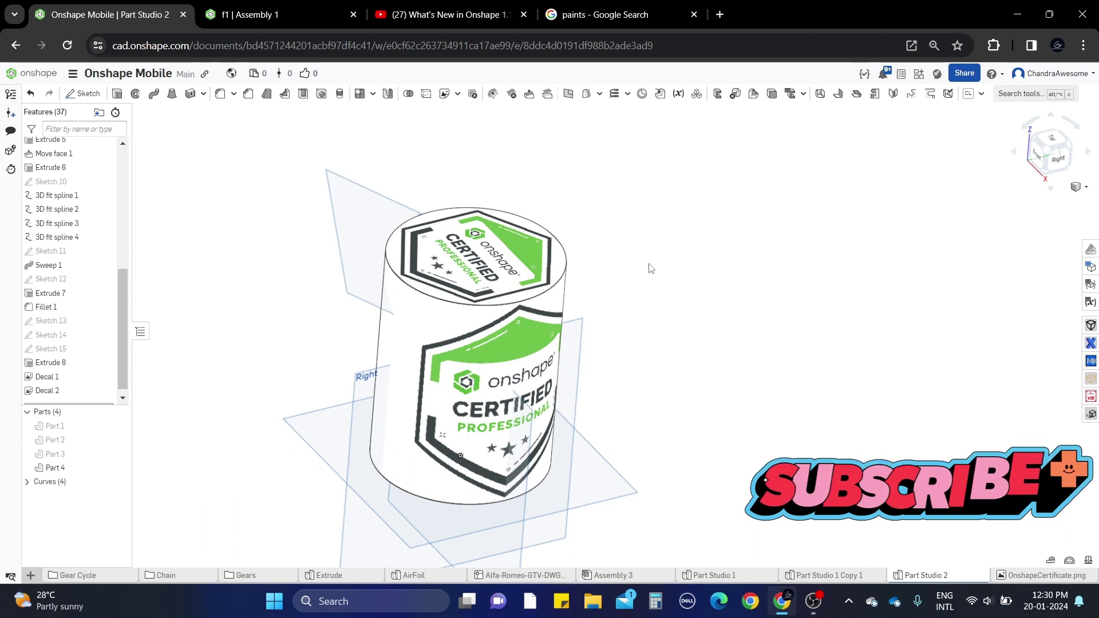
pyautogui.moveTo(651, 268); pyautogui.dragTo(646, 267, button='right')
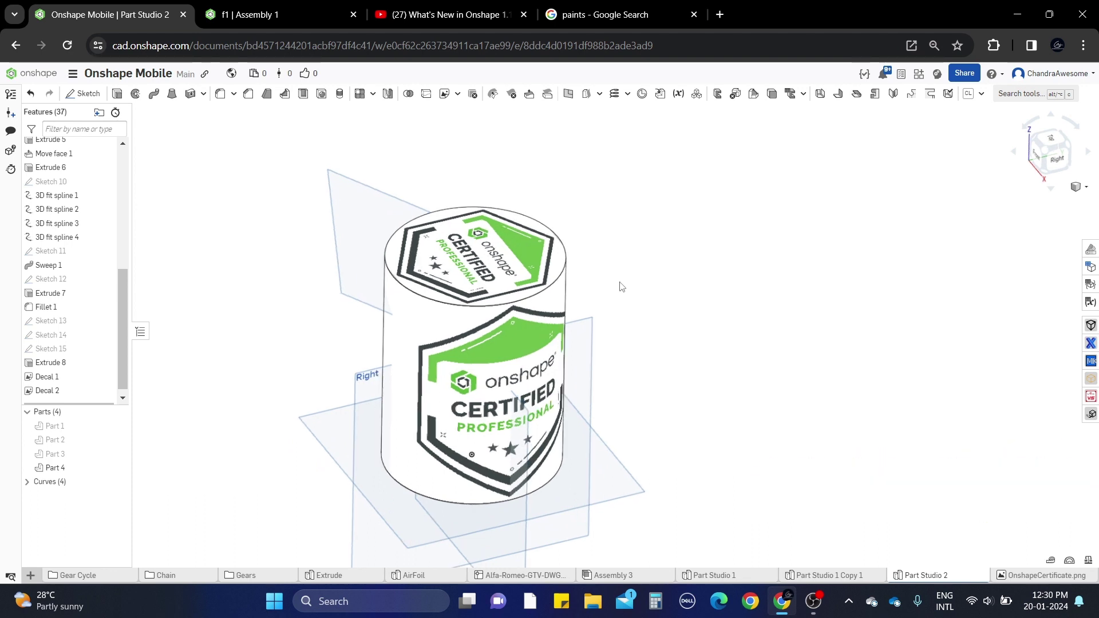
pyautogui.scroll(-3, 647, 375)
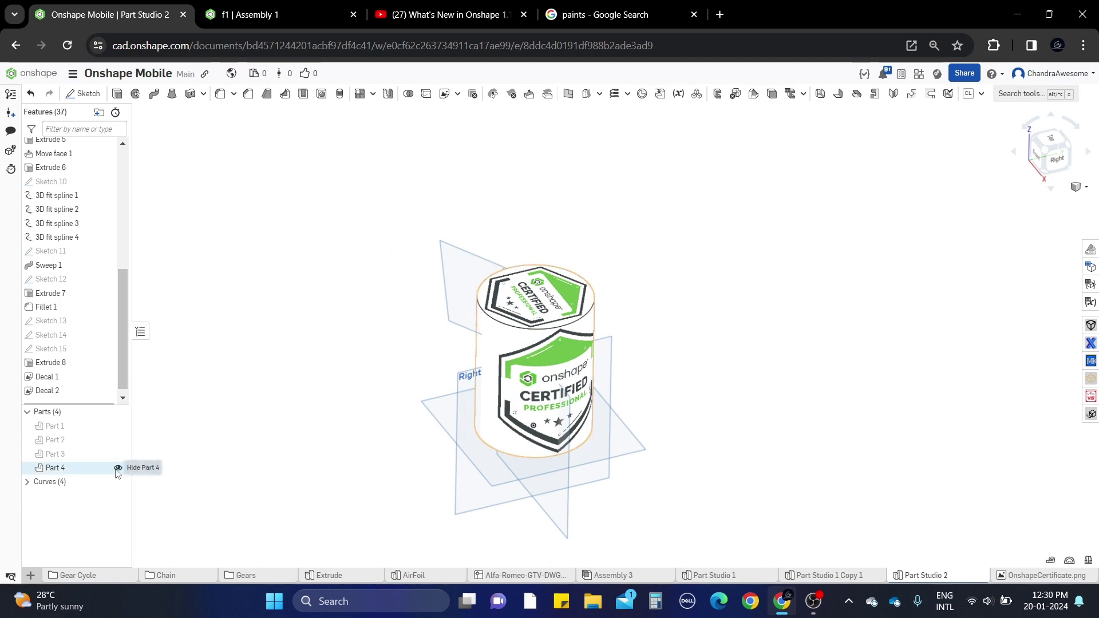
pyautogui.click(118, 469)
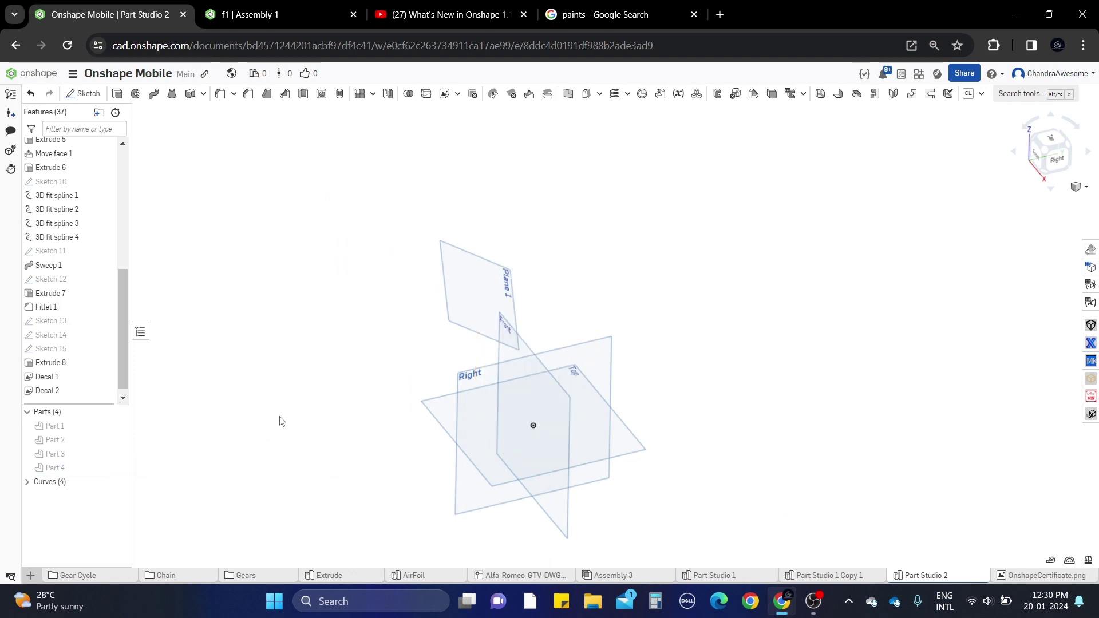
pyautogui.click(118, 469)
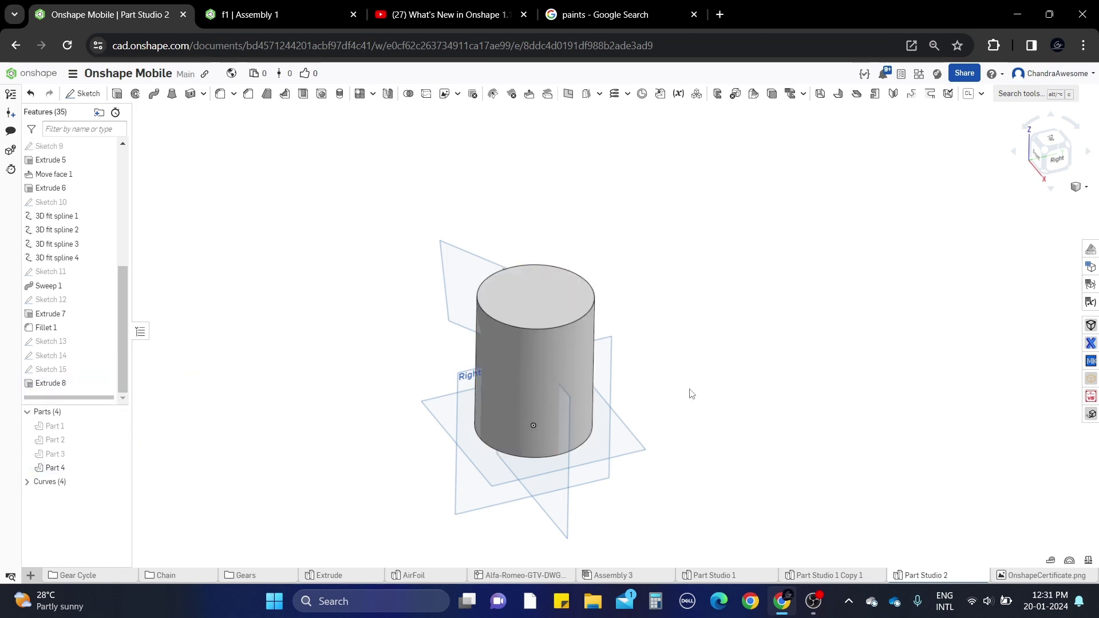
# Start a decal with the image OnshapeCertificate.png and place it on the cylinder's top face.
pyautogui.scroll(2, 390, 421)
pyautogui.moveTo(677, 358); pyautogui.dragTo(729, 326, button='right')
pyautogui.click(459, 94)
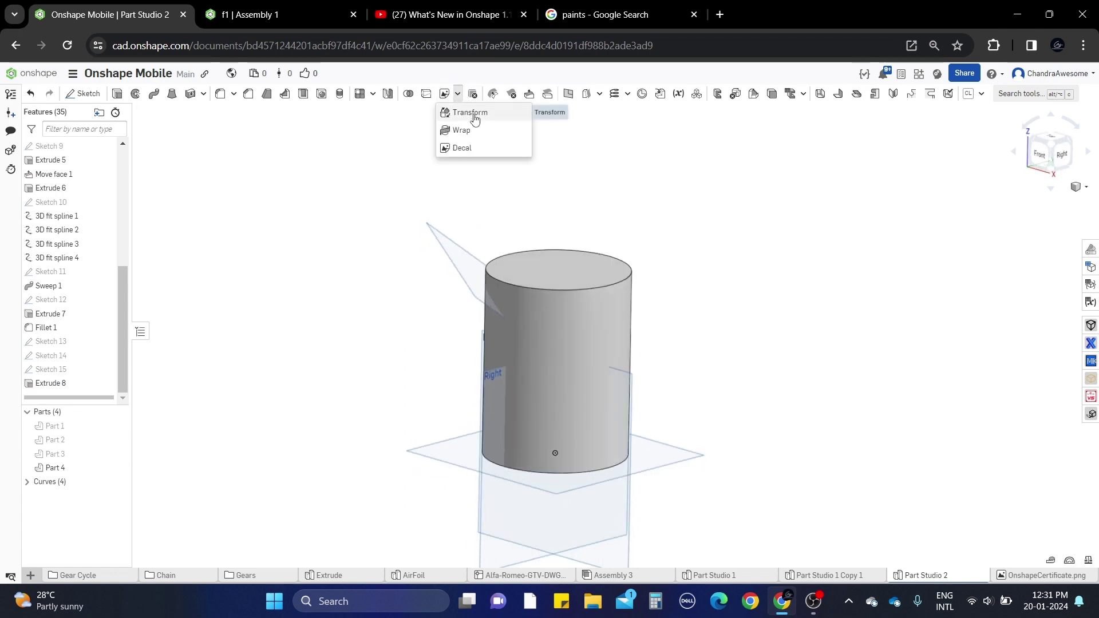
pyautogui.click(481, 150)
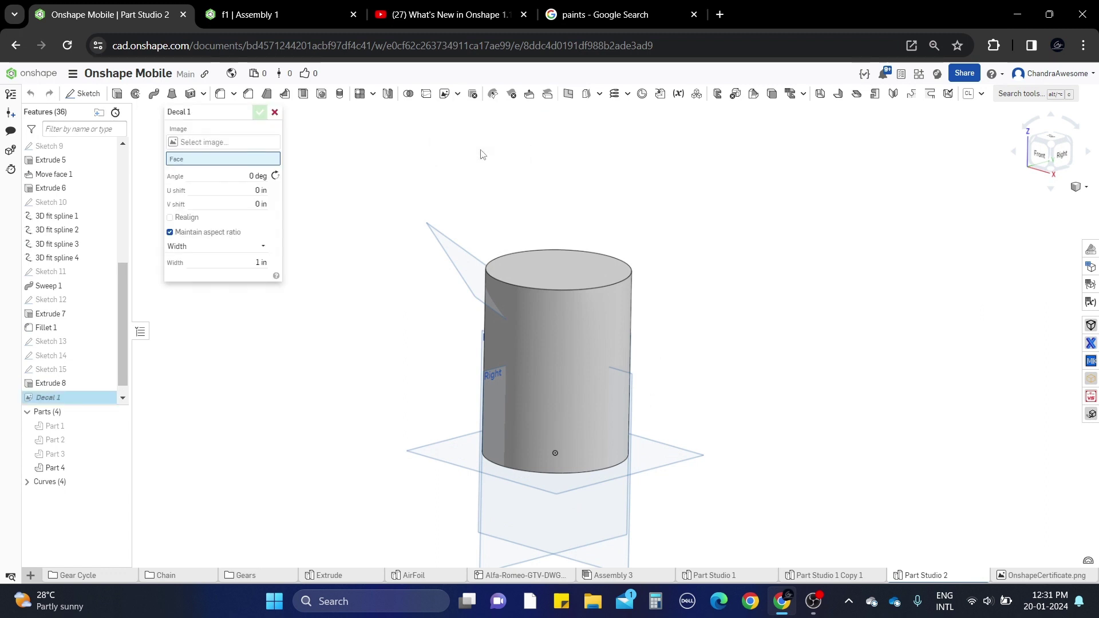
pyautogui.click(250, 144)
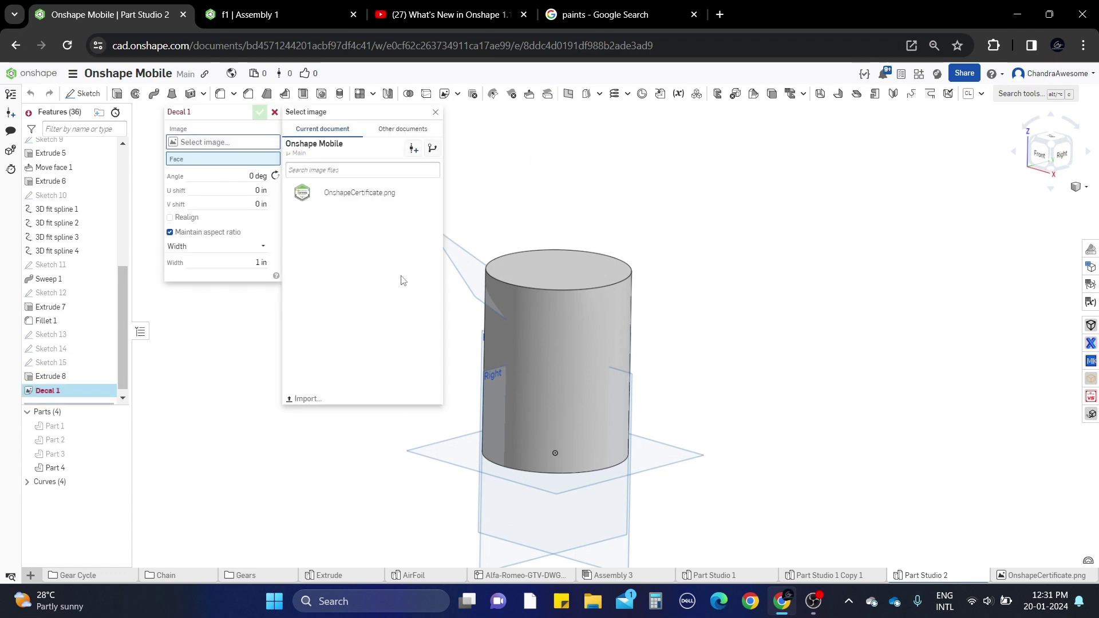
pyautogui.click(388, 195)
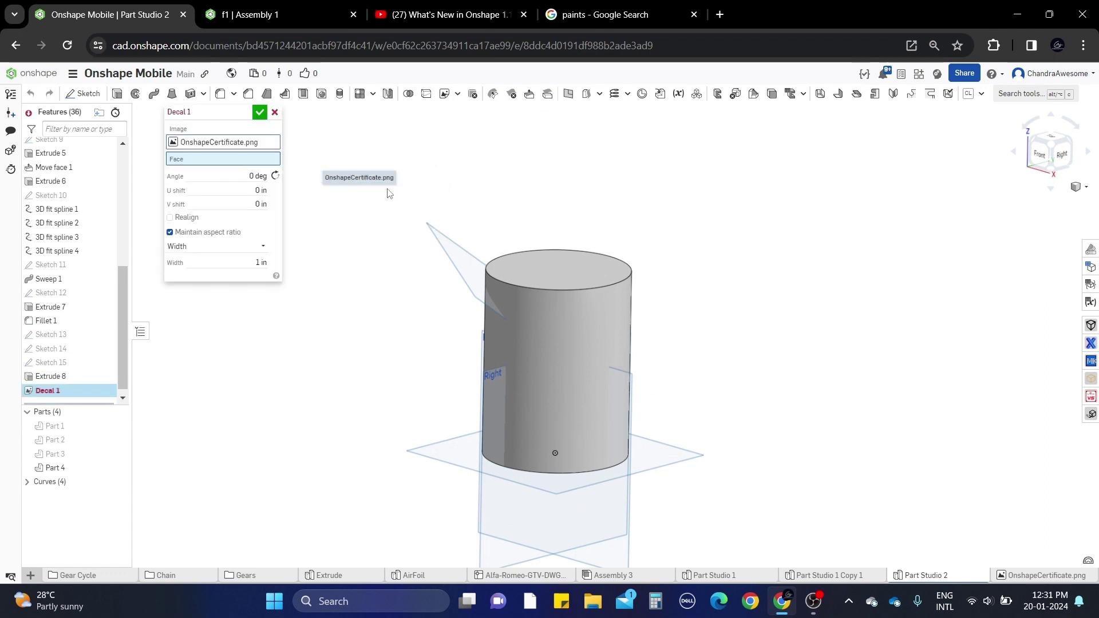
pyautogui.moveTo(436, 180); pyautogui.dragTo(465, 212, button='right')
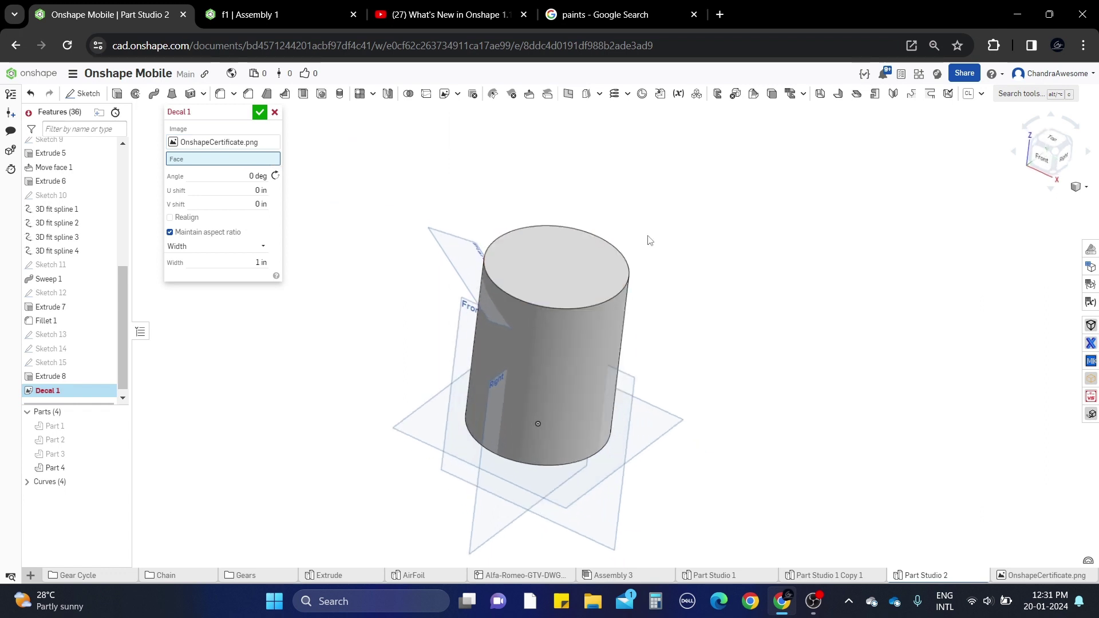
pyautogui.press('Down')
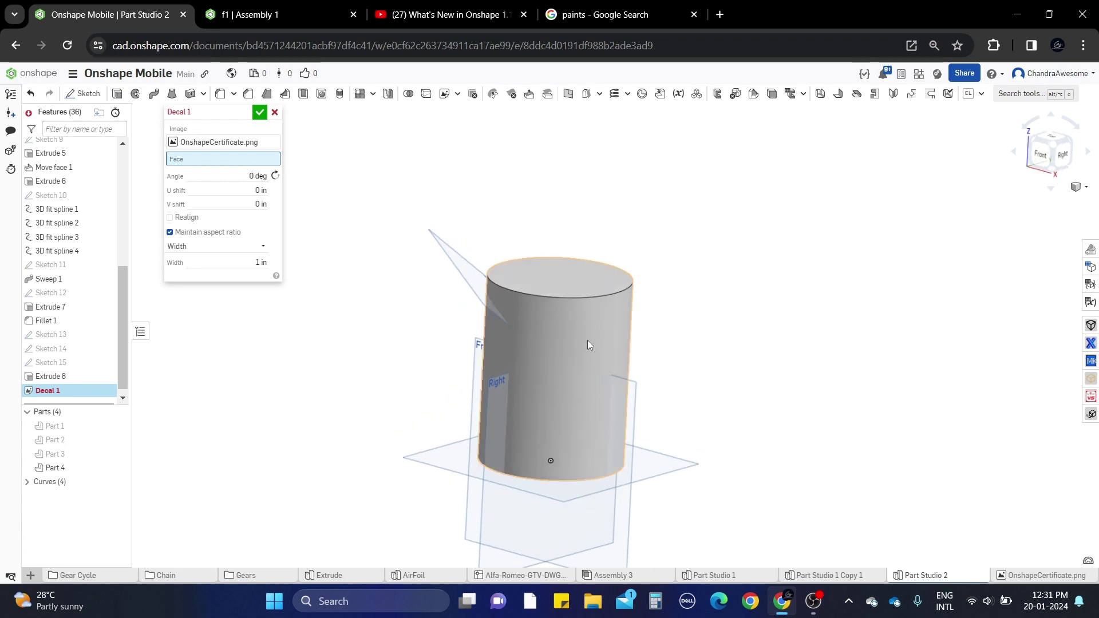
pyautogui.click(582, 269)
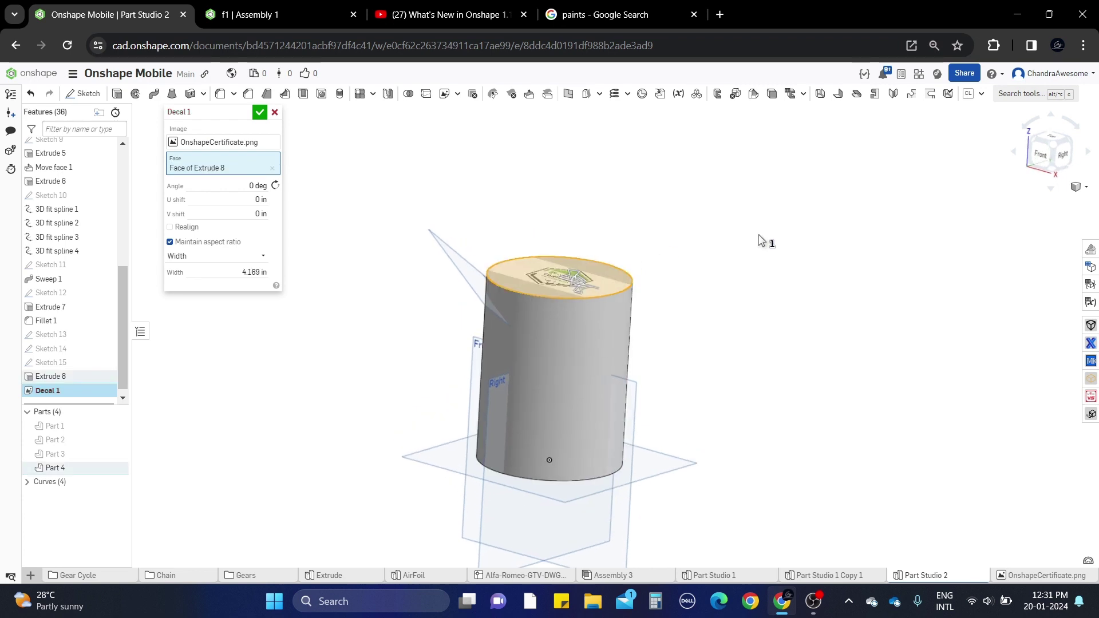
# View the top face straight on and move the decal off centre, about 0.17 in in U and -0.11 in in V.
pyautogui.moveTo(762, 239); pyautogui.dragTo(776, 280, button='right')
pyautogui.scroll(4, 710, 290)
pyautogui.moveTo(709, 290); pyautogui.dragTo(689, 282, button='right')
pyautogui.moveTo(598, 296); pyautogui.dragTo(664, 300, button='right')
pyautogui.click(1051, 150)
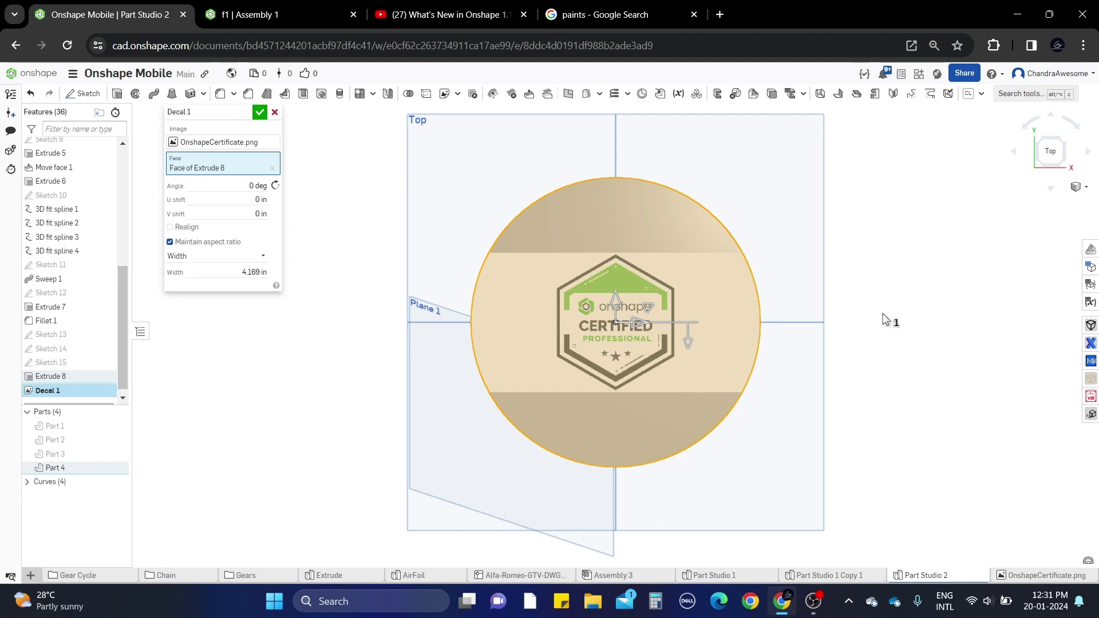
pyautogui.scroll(3, 788, 355)
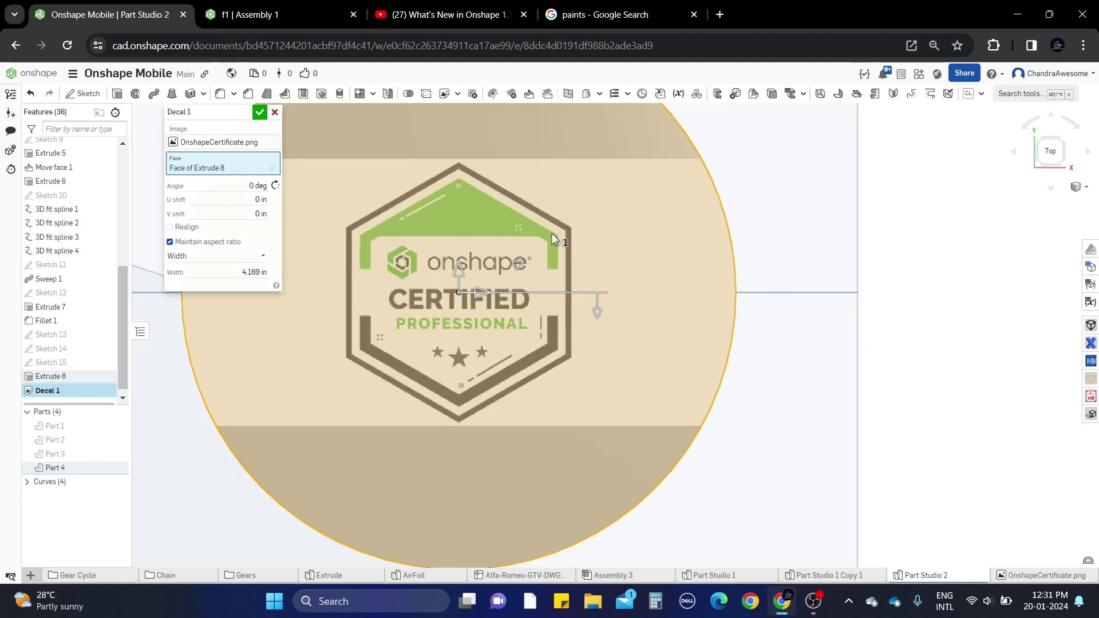
pyautogui.moveTo(462, 270); pyautogui.dragTo(417, 307)
pyautogui.click(417, 308)
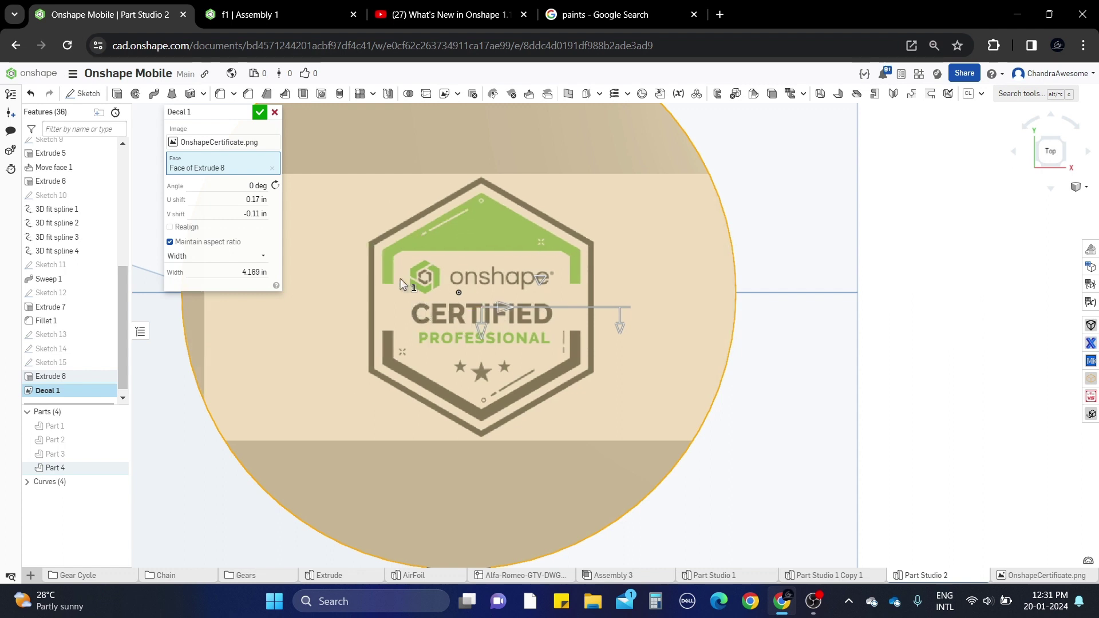
# Set the decal's U shift and V shift back to 0 in.
pyautogui.click(234, 200)
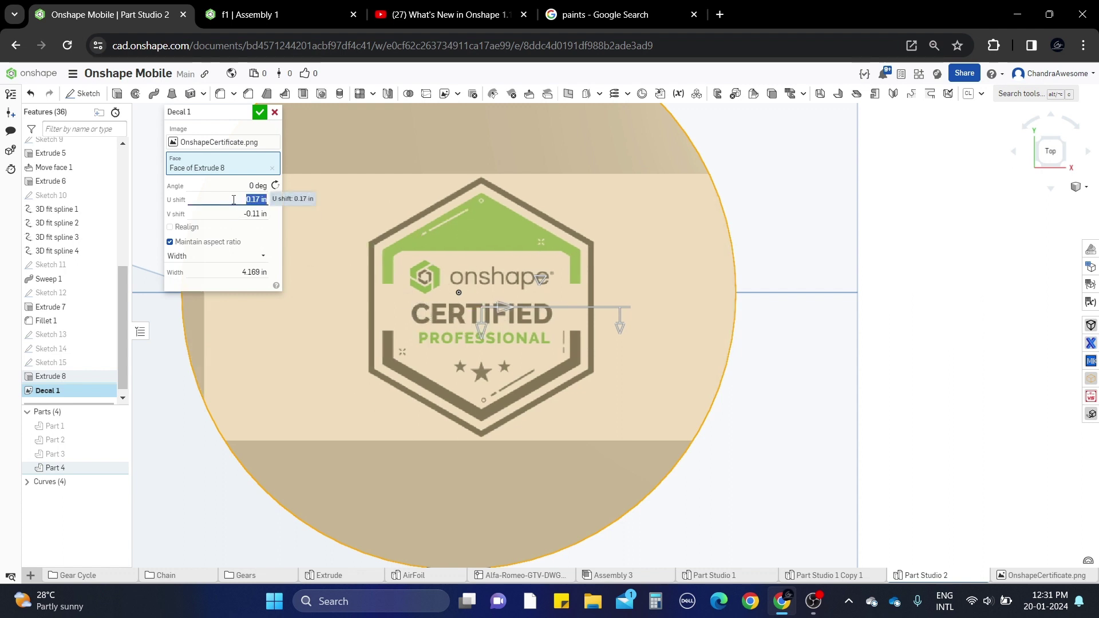
pyautogui.write('0')
pyautogui.press('Return')
pyautogui.click(230, 215)
pyautogui.write('0')
pyautogui.press('Return')
# Try rotating the decal by about 5 degrees, and reset its angle to 0 degrees.
pyautogui.scroll(-2, 697, 430)
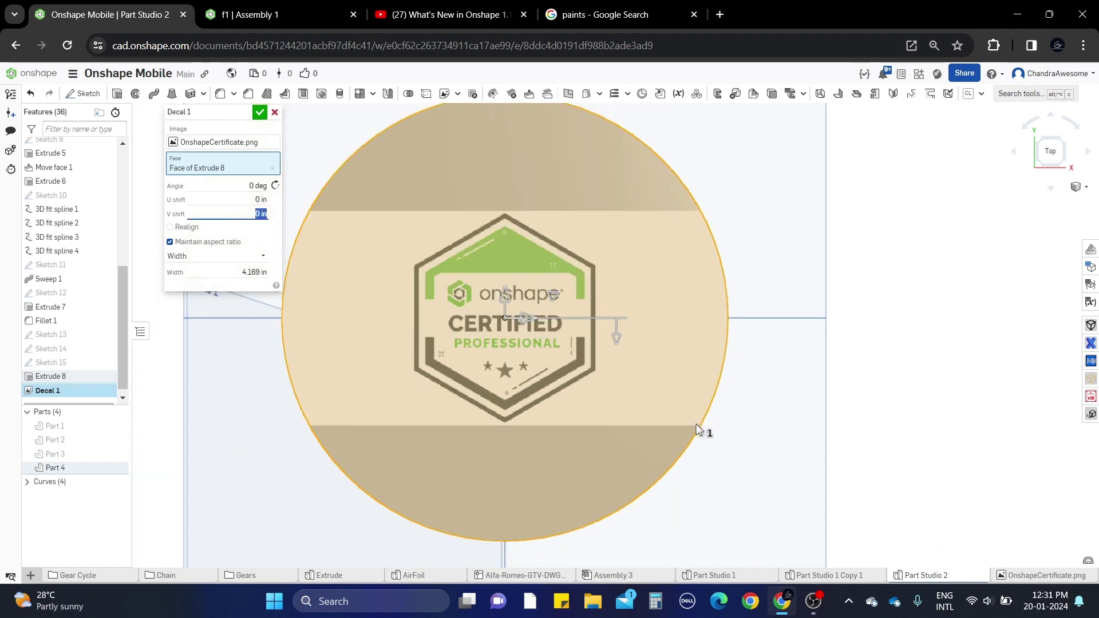
pyautogui.moveTo(621, 339); pyautogui.dragTo(652, 356)
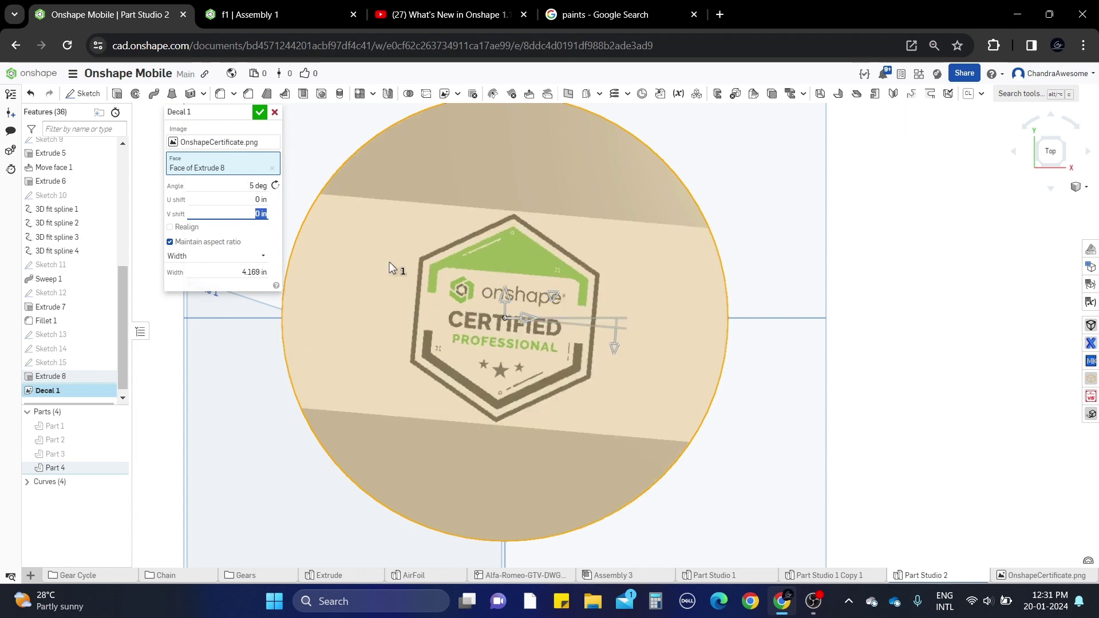
pyautogui.click(235, 187)
pyautogui.write('0')
pyautogui.press('Return')
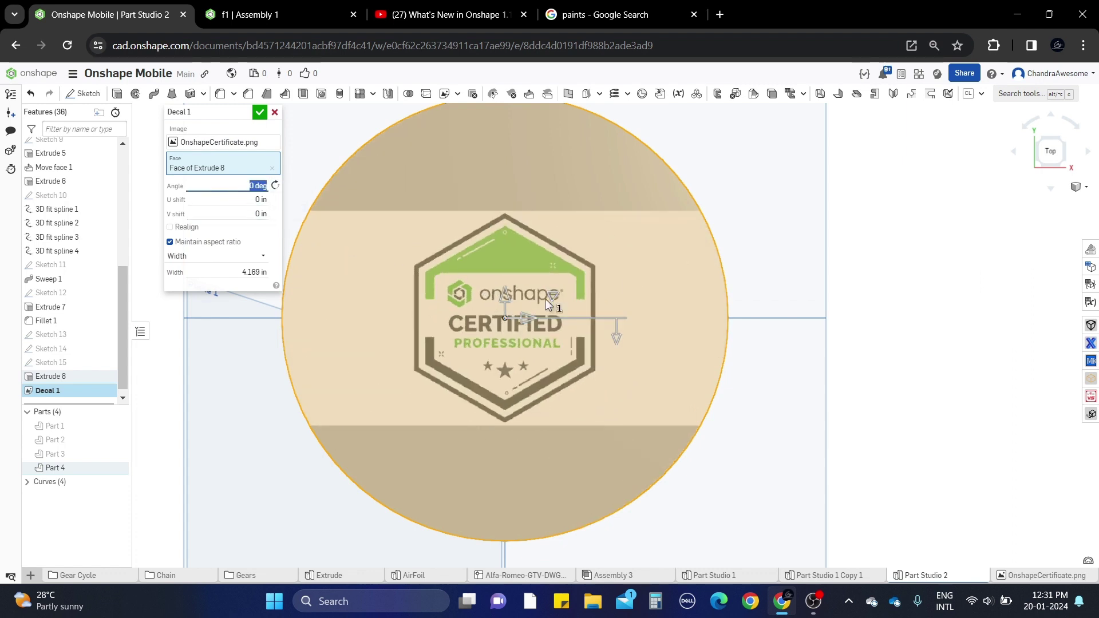
# Try sizing the decal by height instead, and switch back to sizing it by width.
pyautogui.click(218, 256)
pyautogui.click(205, 288)
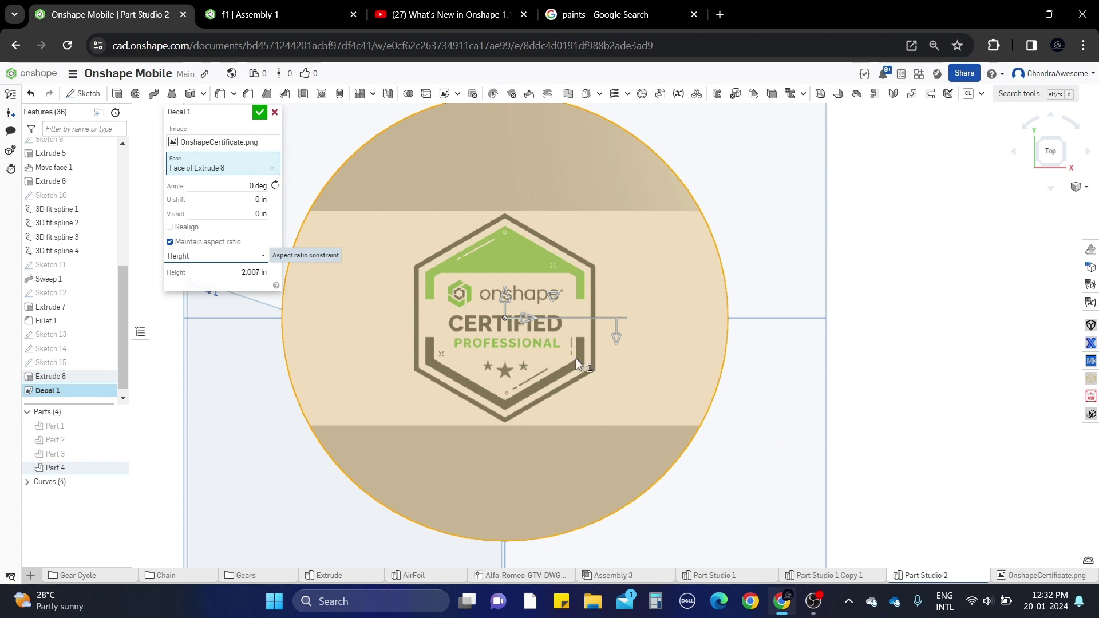
pyautogui.click(226, 256)
pyautogui.click(223, 270)
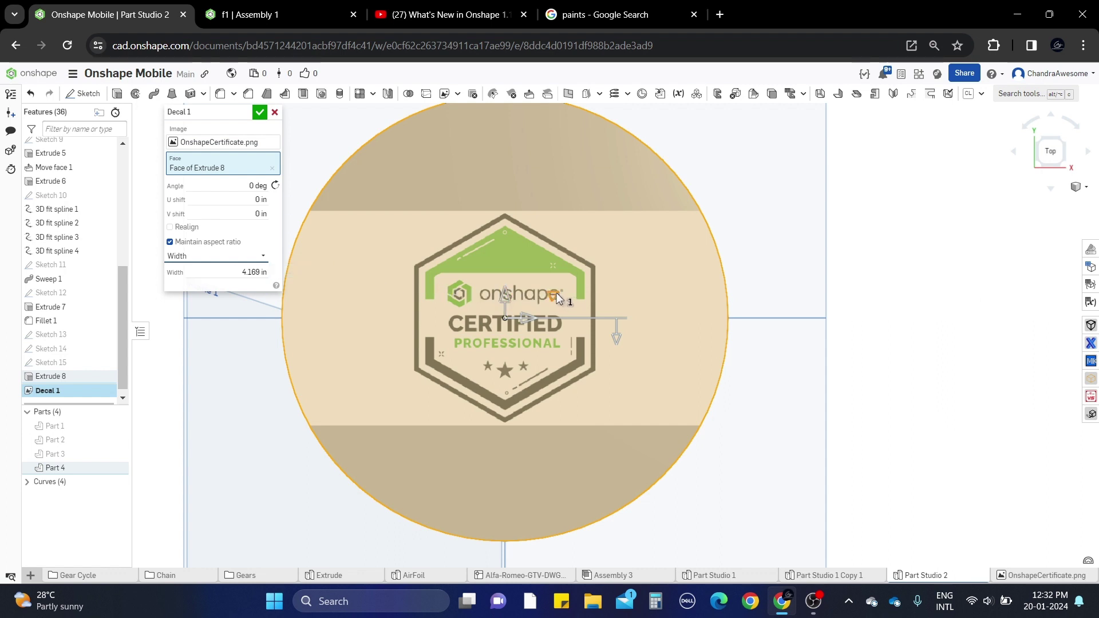
# Enlarge the decal to nearly fill the circular top face and set its width to 8.75 in.
pyautogui.moveTo(559, 294); pyautogui.dragTo(588, 278)
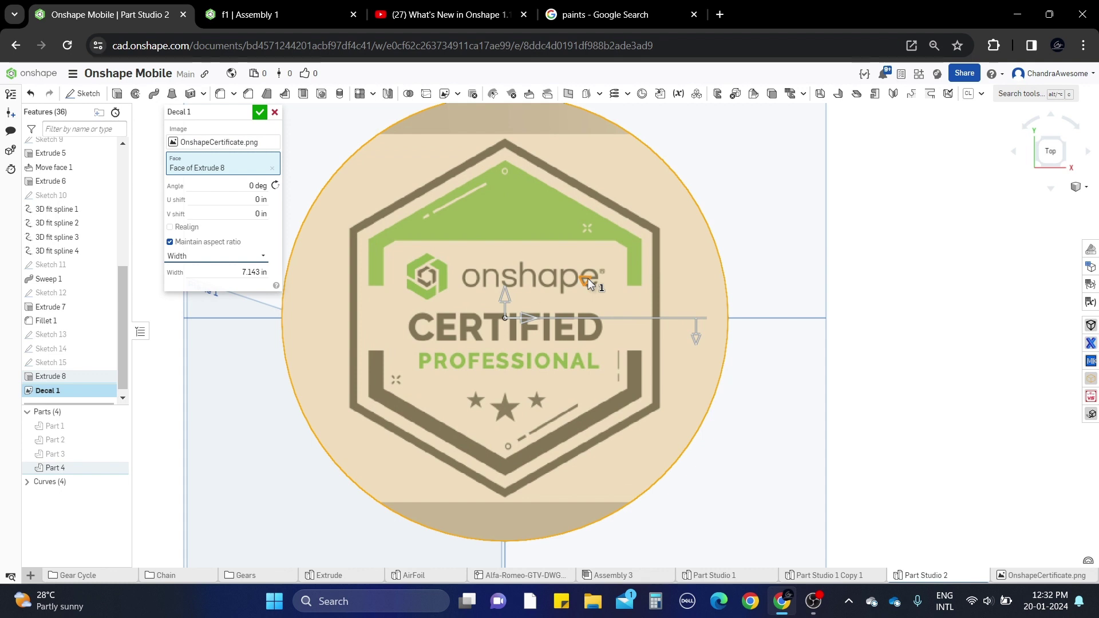
pyautogui.moveTo(588, 279); pyautogui.dragTo(599, 275)
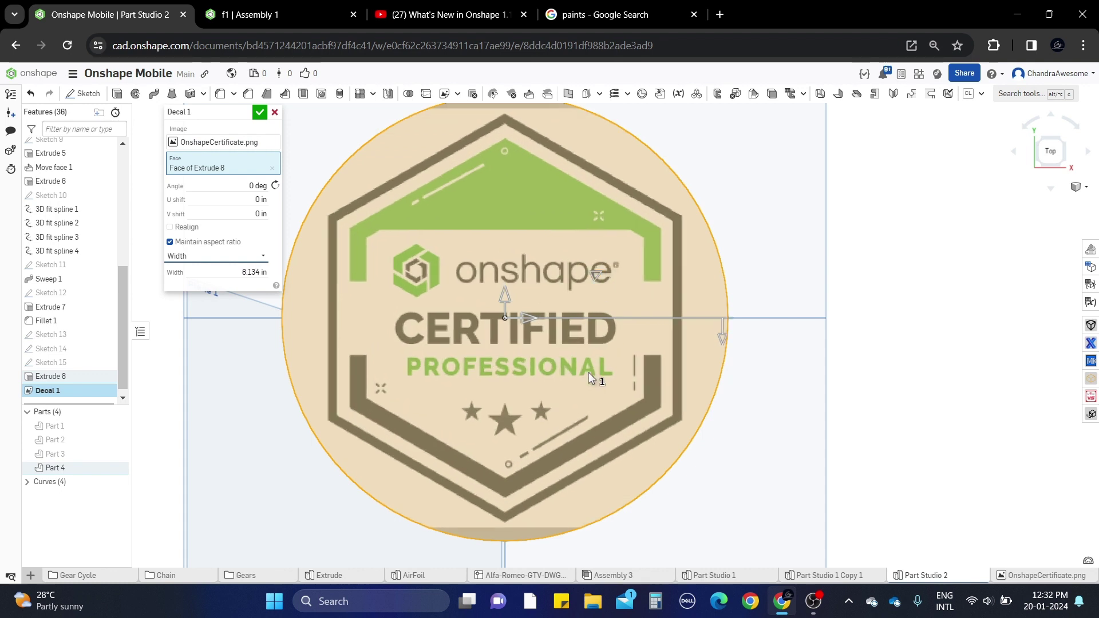
pyautogui.moveTo(589, 366); pyautogui.dragTo(590, 389, button='middle')
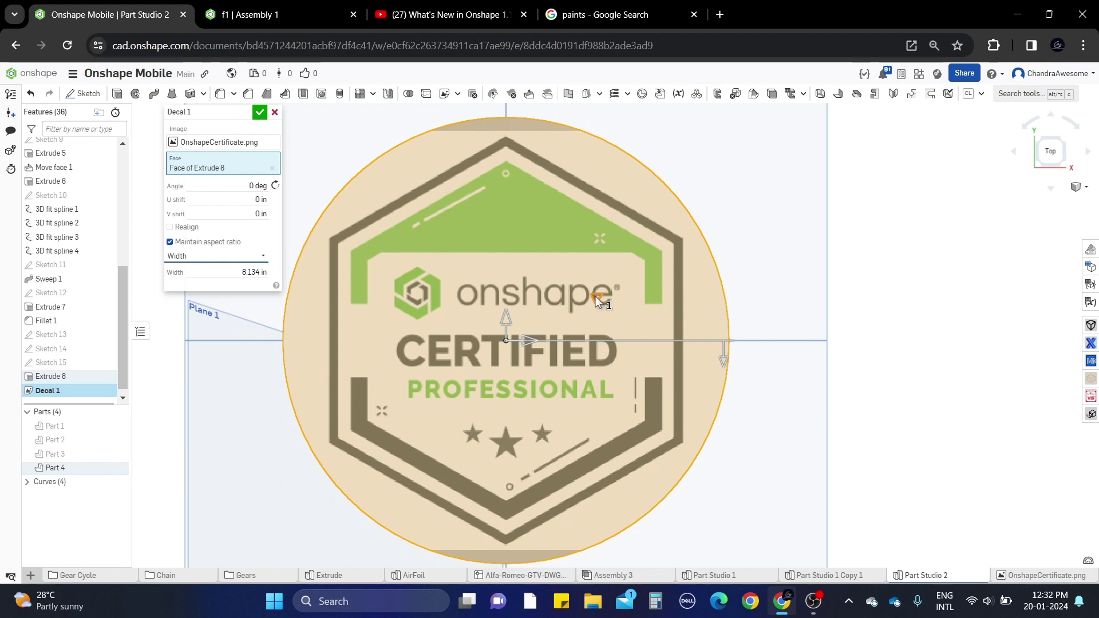
pyautogui.moveTo(595, 296); pyautogui.dragTo(600, 293)
pyautogui.click(227, 273)
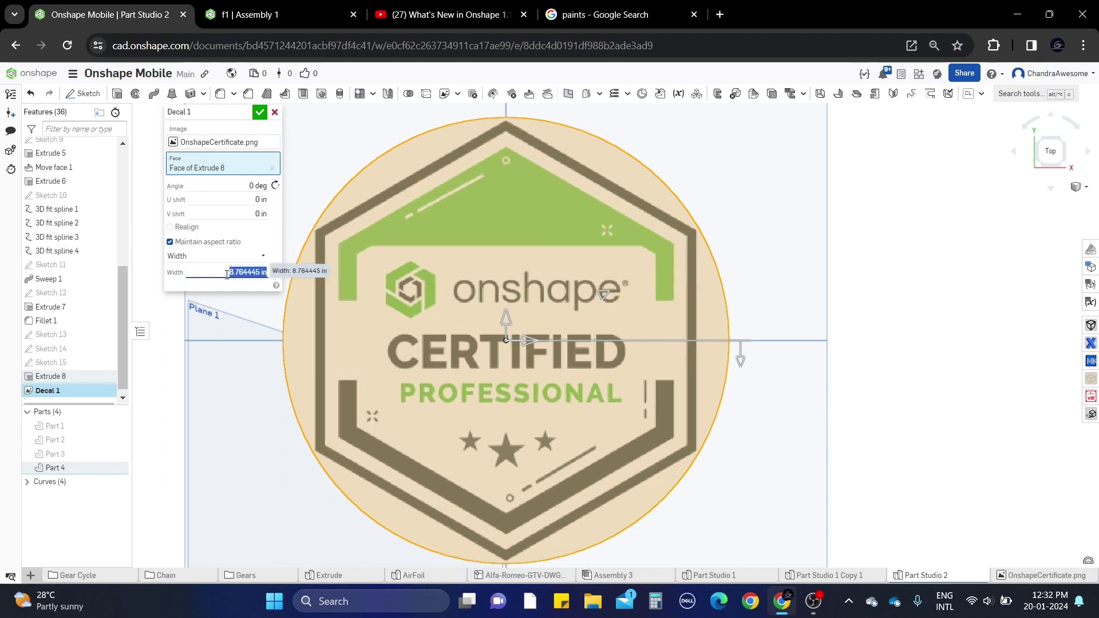
pyautogui.write('8.75')
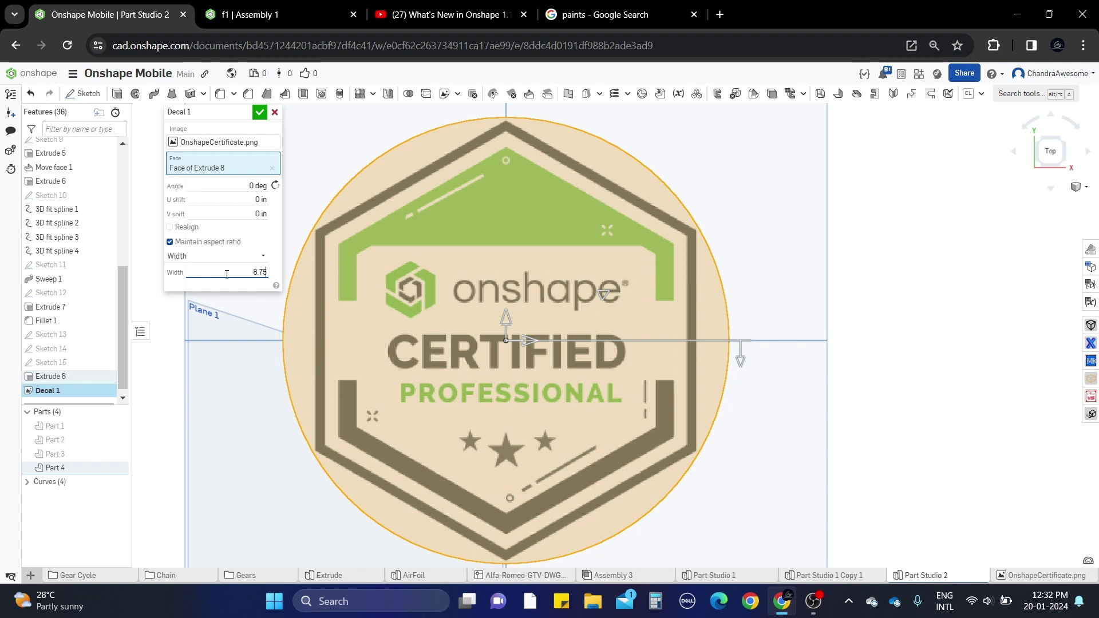
pyautogui.press('Return')
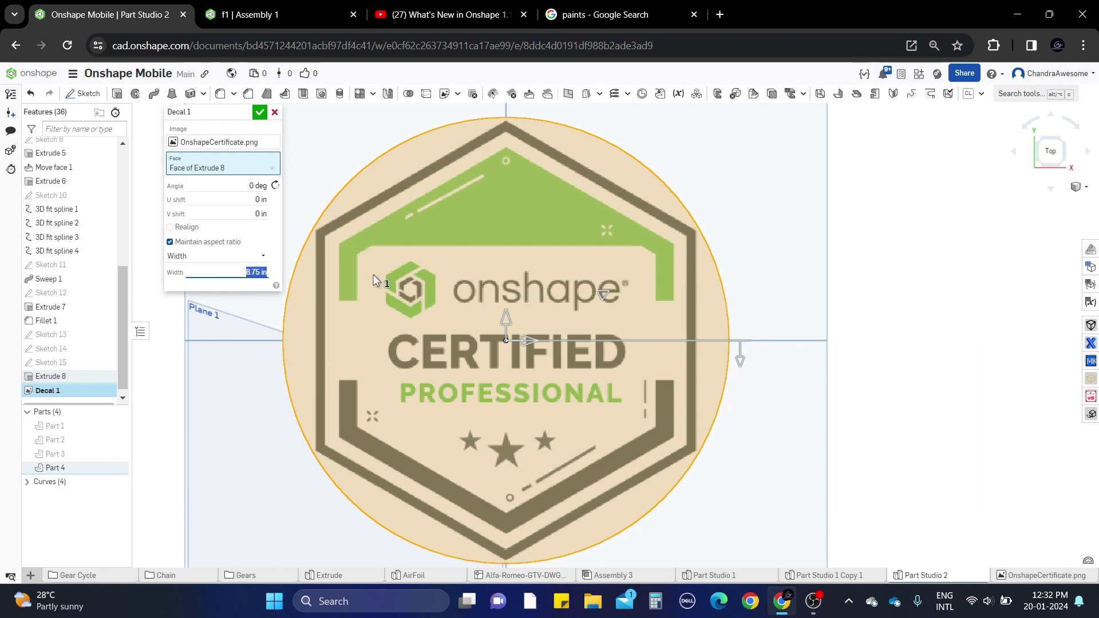
pyautogui.scroll(-3, 736, 308)
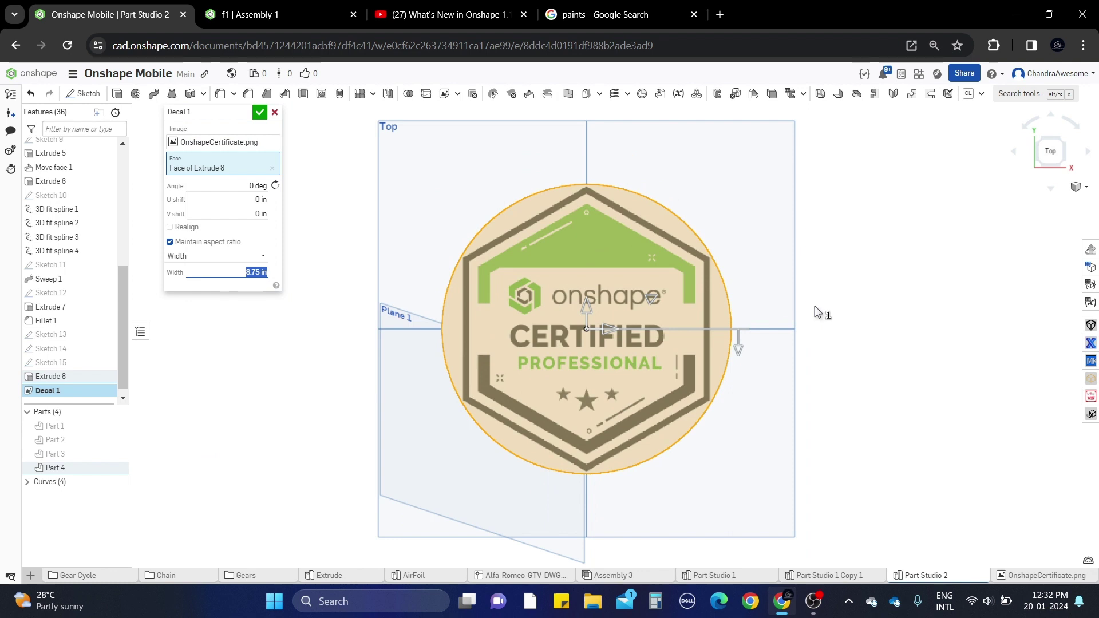
# Turn on Realign for the decal and pick a mate connector on the cylinder as its placement origin.
pyautogui.click(198, 232)
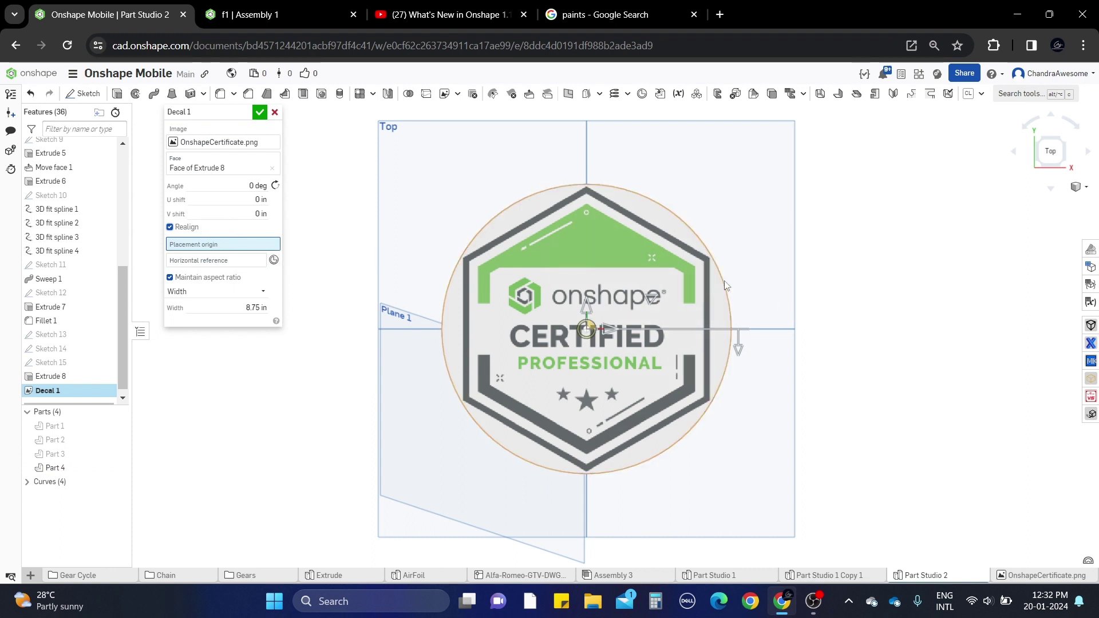
pyautogui.moveTo(743, 283); pyautogui.dragTo(457, 430, button='right')
pyautogui.scroll(-2, 457, 431)
pyautogui.click(520, 453)
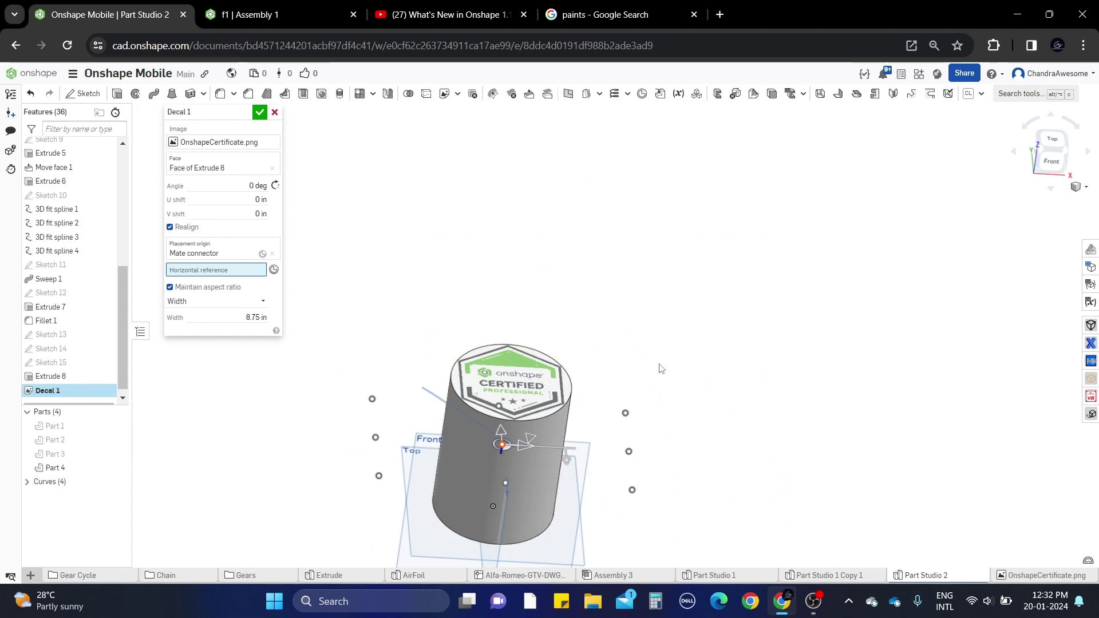
# Try moving the decal along its horizontal axis from the picked origin, to a U shift of about 3.09 in.
pyautogui.moveTo(666, 347); pyautogui.dragTo(697, 292, button='middle')
pyautogui.scroll(1, 434, 351)
pyautogui.moveTo(433, 350); pyautogui.dragTo(471, 371, button='right')
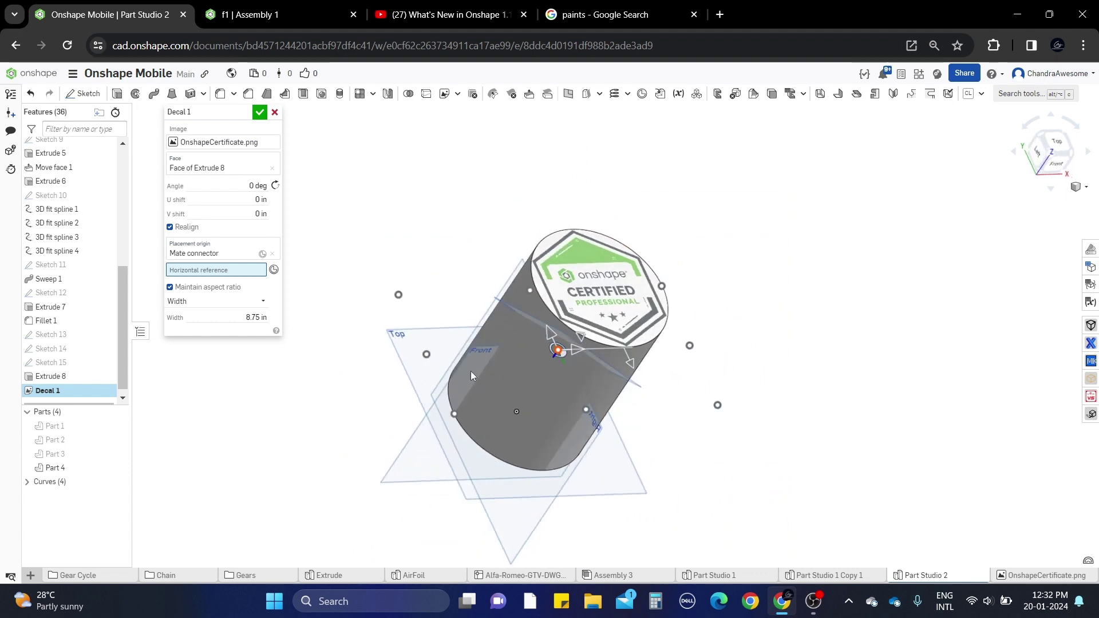
pyautogui.scroll(3, 547, 355)
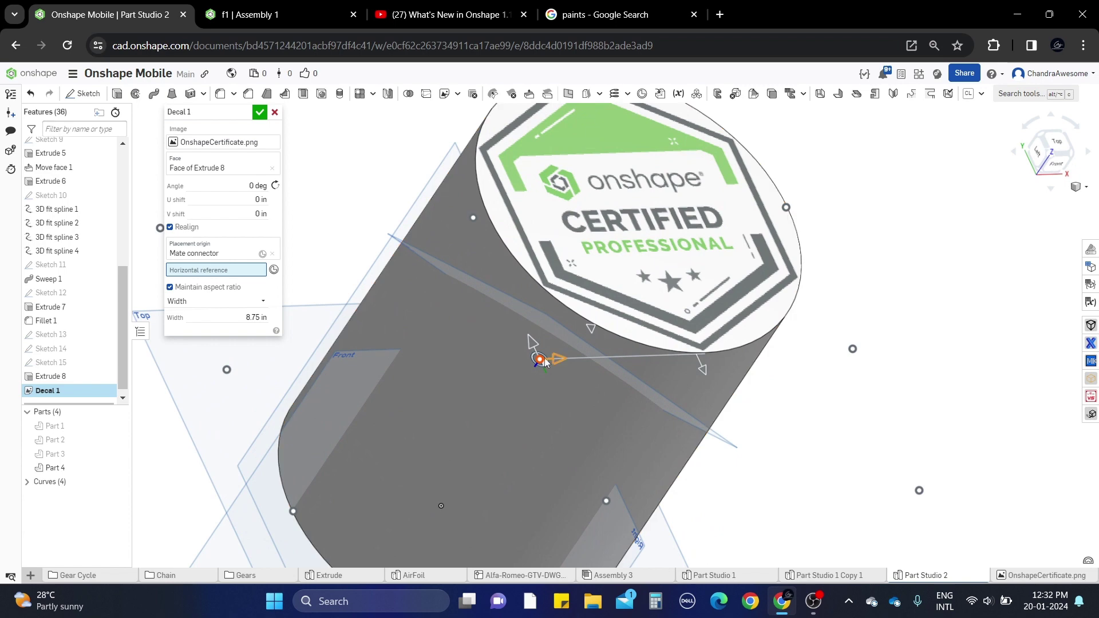
pyautogui.scroll(-5, 544, 361)
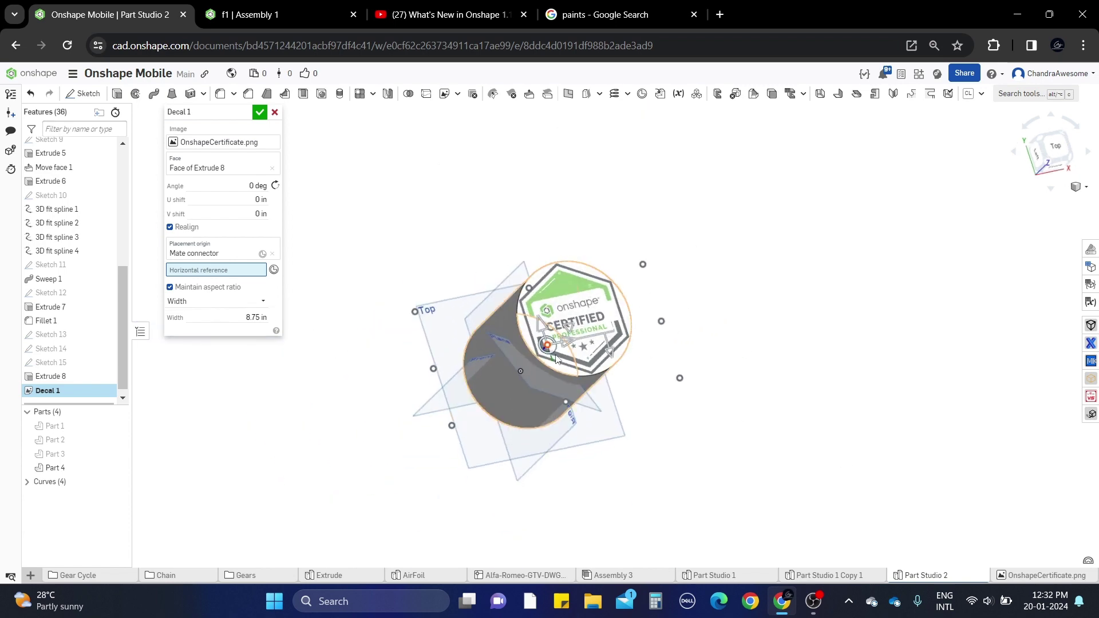
pyautogui.moveTo(571, 345); pyautogui.dragTo(654, 338)
pyautogui.moveTo(655, 337); pyautogui.dragTo(704, 305, button='right')
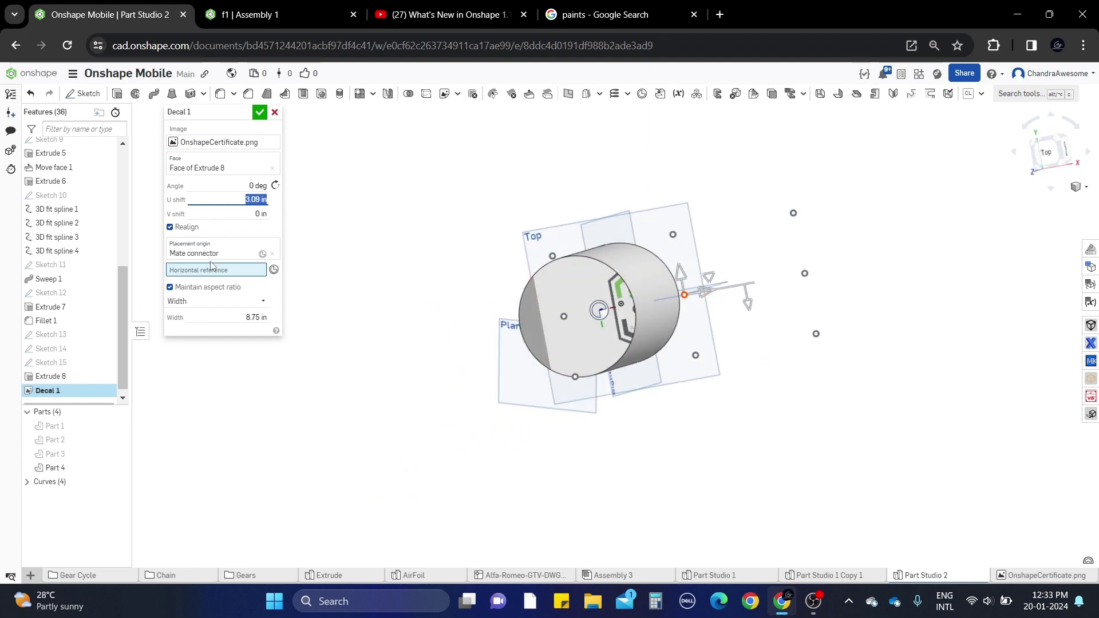
# Undo the decal's U shift and the selection of its placement origin.
pyautogui.moveTo(431, 350); pyautogui.dragTo(452, 340, button='right')
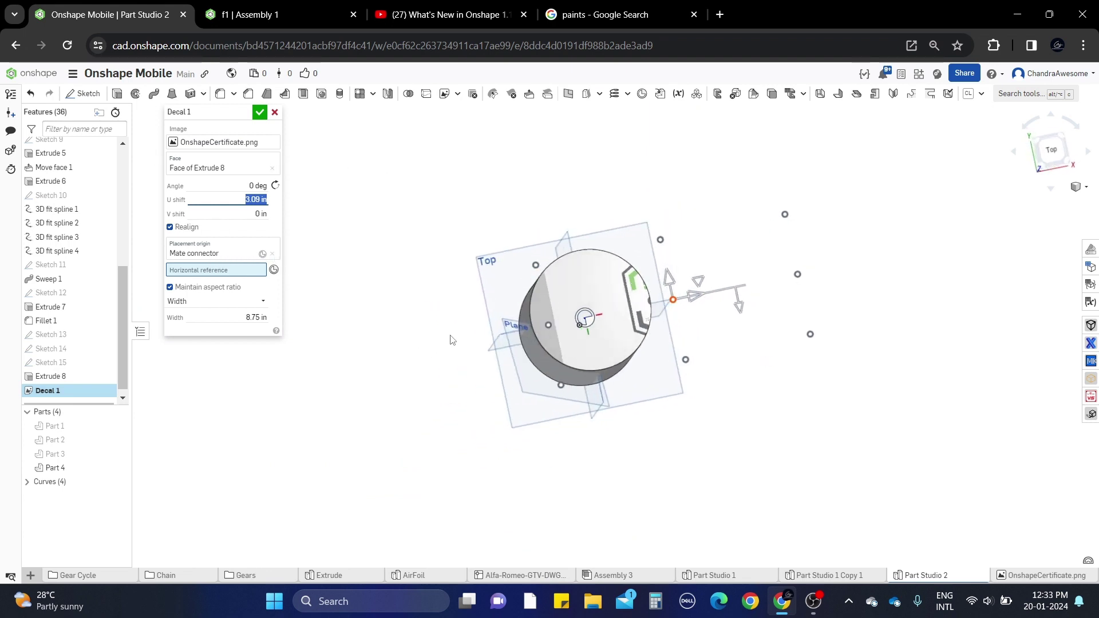
pyautogui.click(29, 94)
pyautogui.click(30, 94)
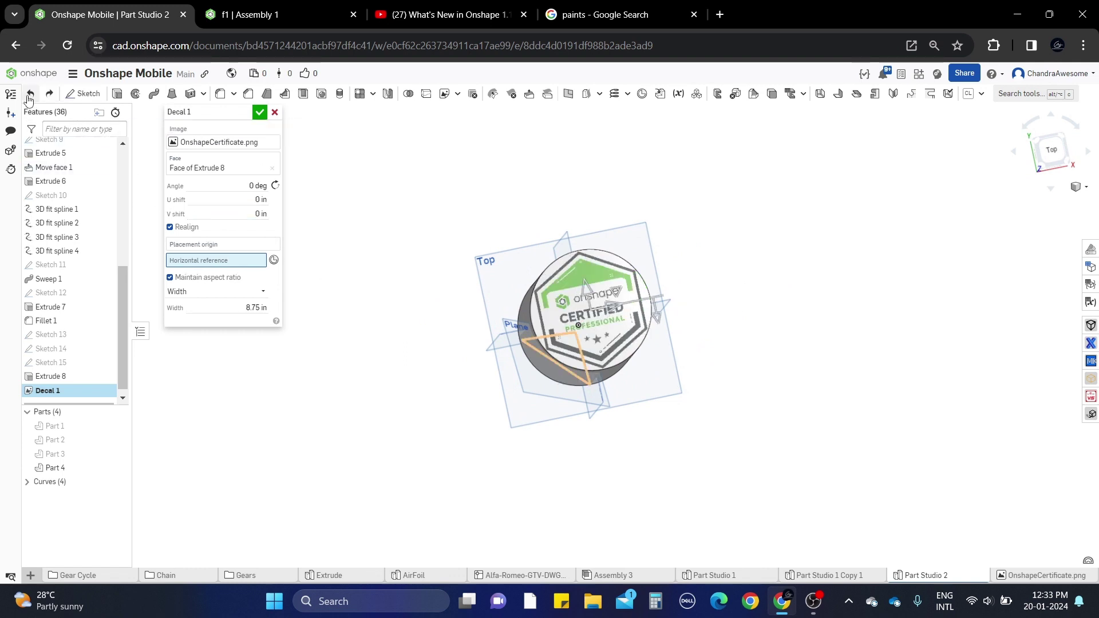
# Try the Top plane and the Front plane in turn as the decal's horizontal reference, clearing each selection again.
pyautogui.scroll(2, 602, 362)
pyautogui.moveTo(602, 362); pyautogui.dragTo(603, 333, button='right')
pyautogui.click(452, 404)
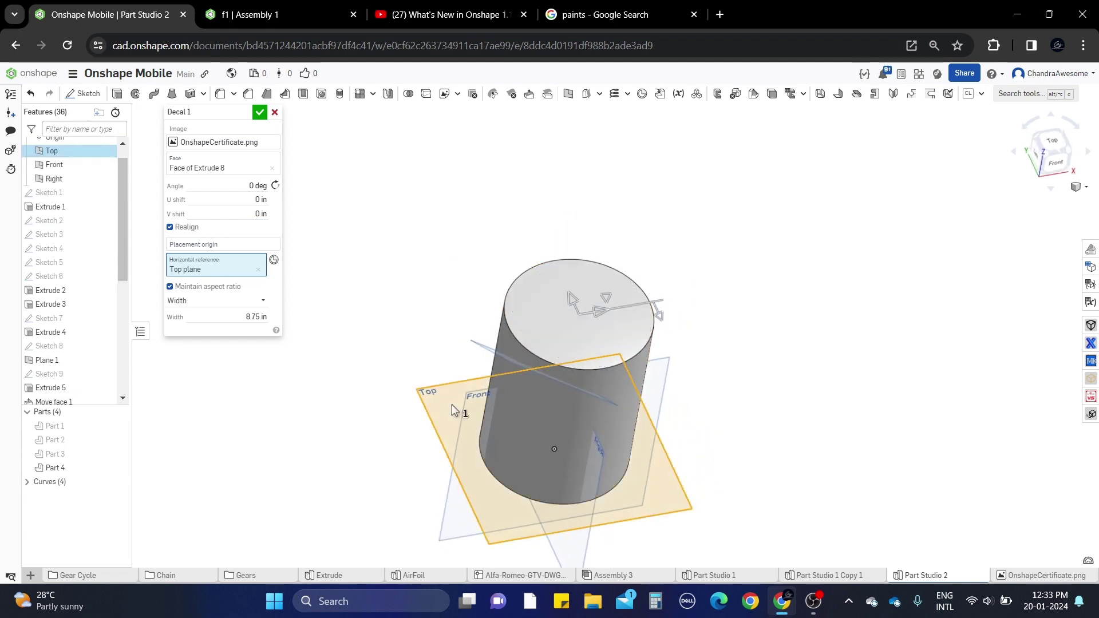
pyautogui.moveTo(451, 404); pyautogui.dragTo(478, 402, button='right')
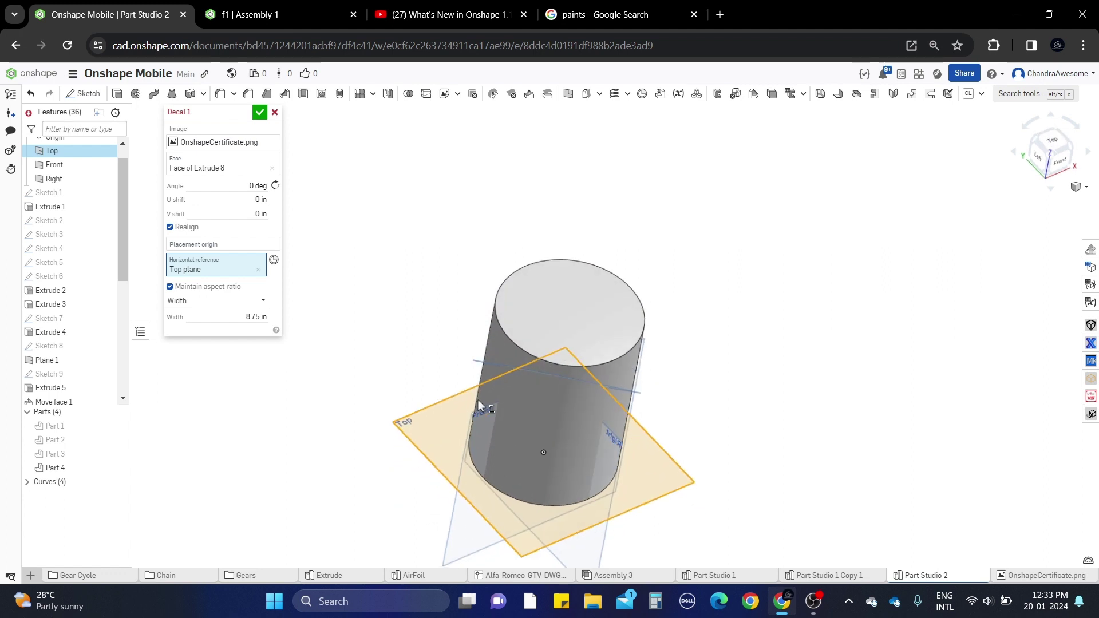
pyautogui.click(259, 269)
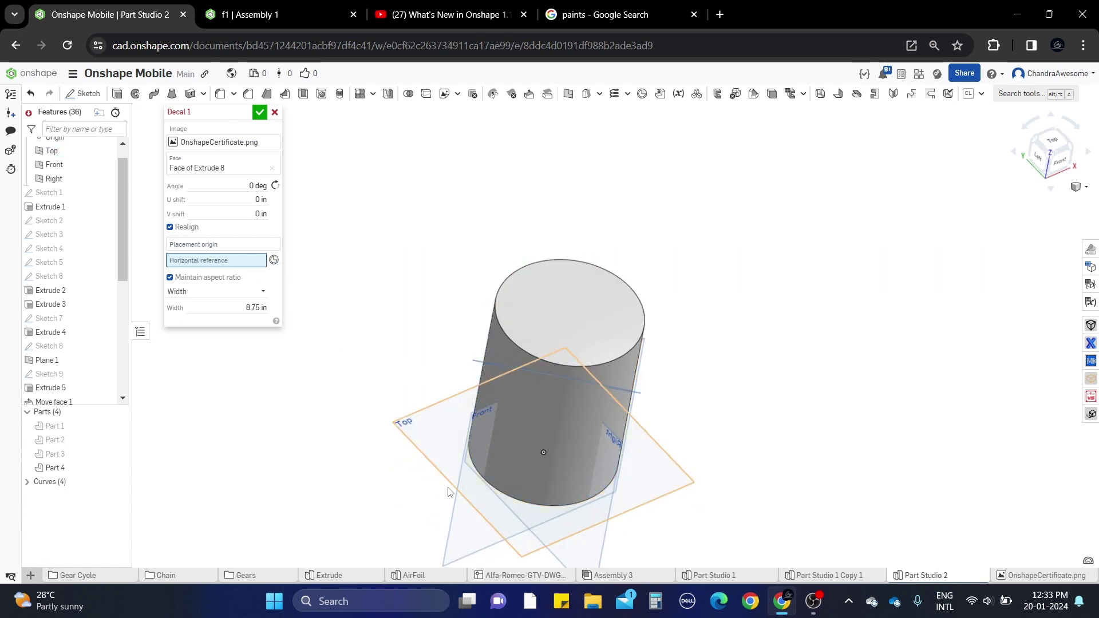
pyautogui.click(462, 540)
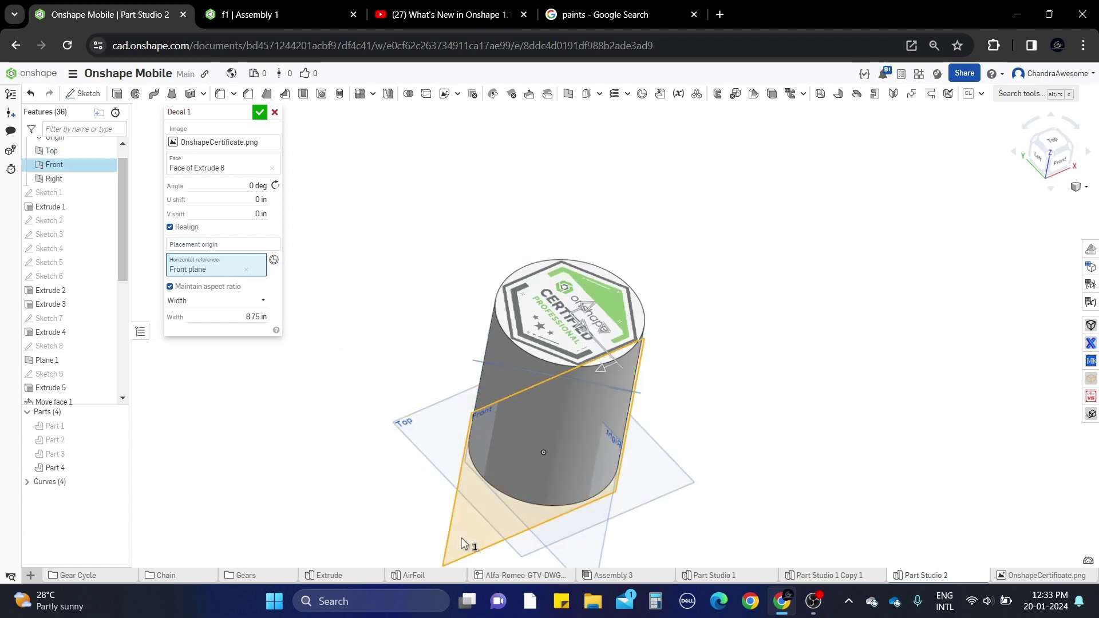
pyautogui.click(461, 538)
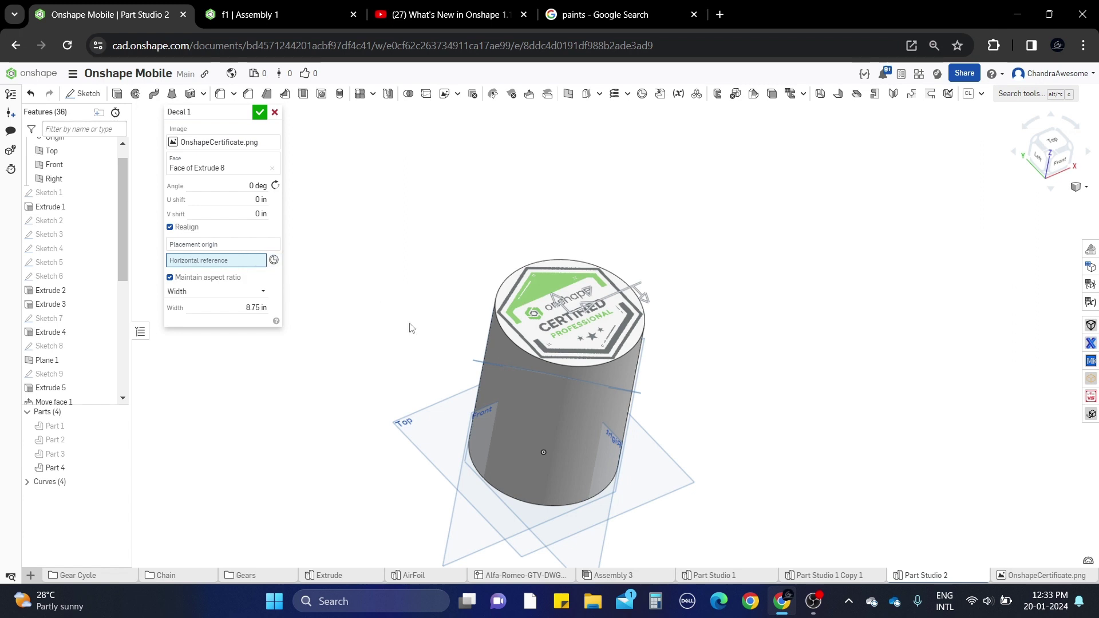
# Accept the decal on the cylinder's top face with no placement references and inspect it from several directions.
pyautogui.moveTo(409, 352); pyautogui.dragTo(391, 282, button='middle')
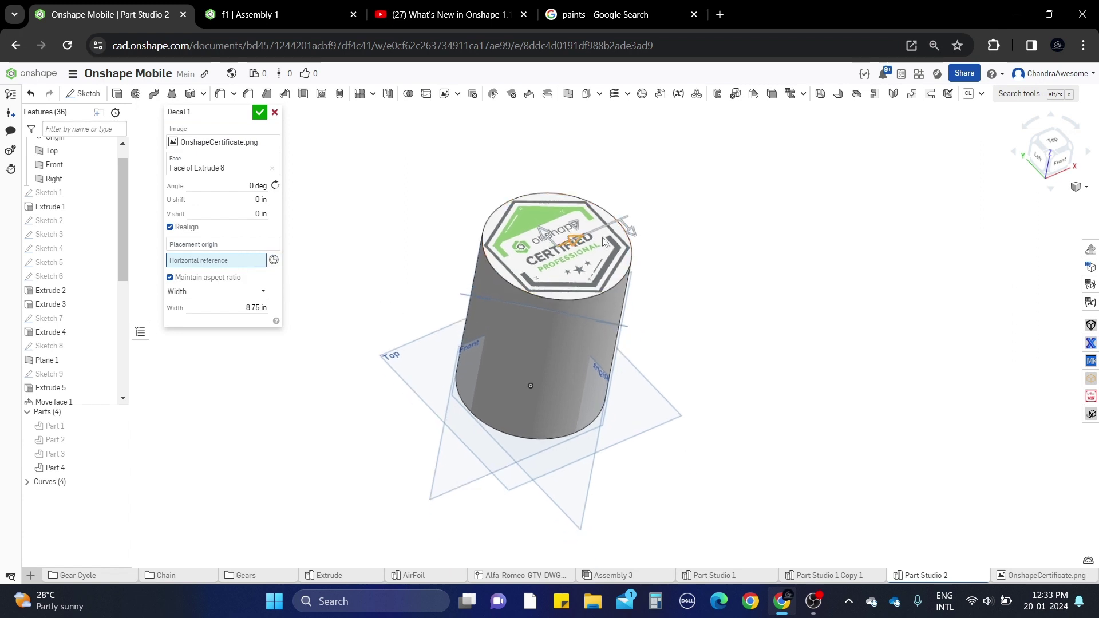
pyautogui.click(262, 118)
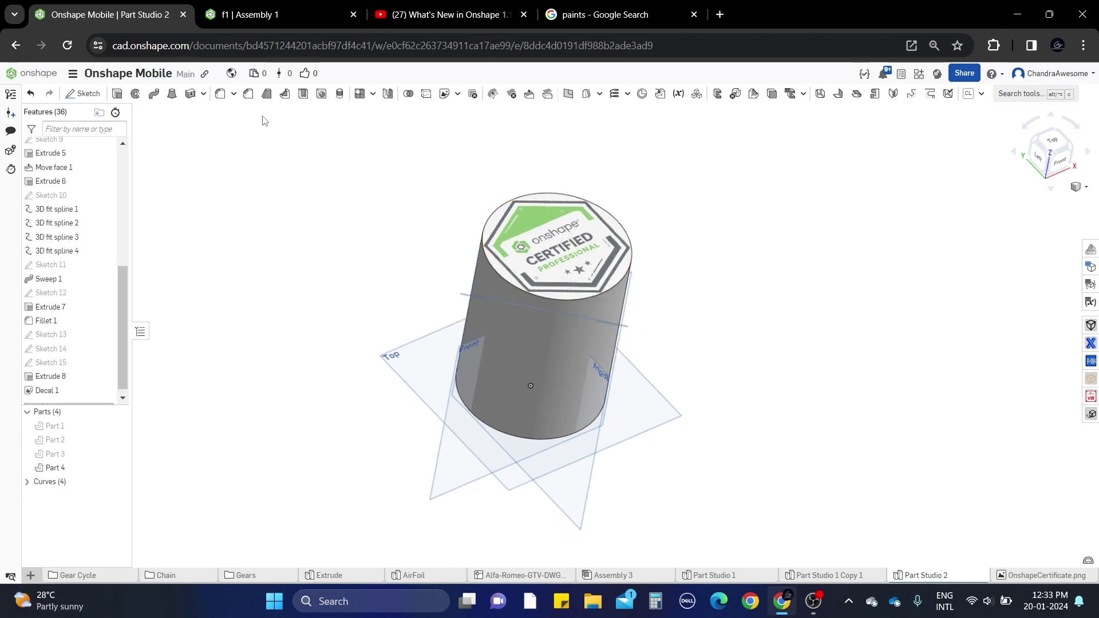
pyautogui.scroll(4, 544, 257)
pyautogui.moveTo(543, 253); pyautogui.dragTo(513, 265, button='right')
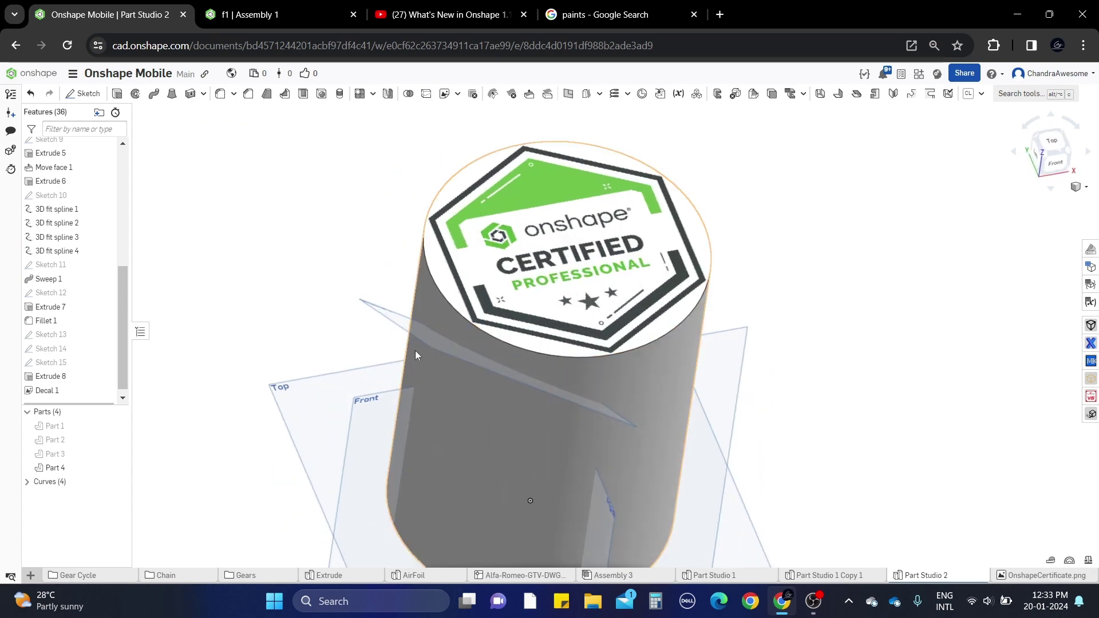
pyautogui.moveTo(455, 259); pyautogui.dragTo(643, 289, button='right')
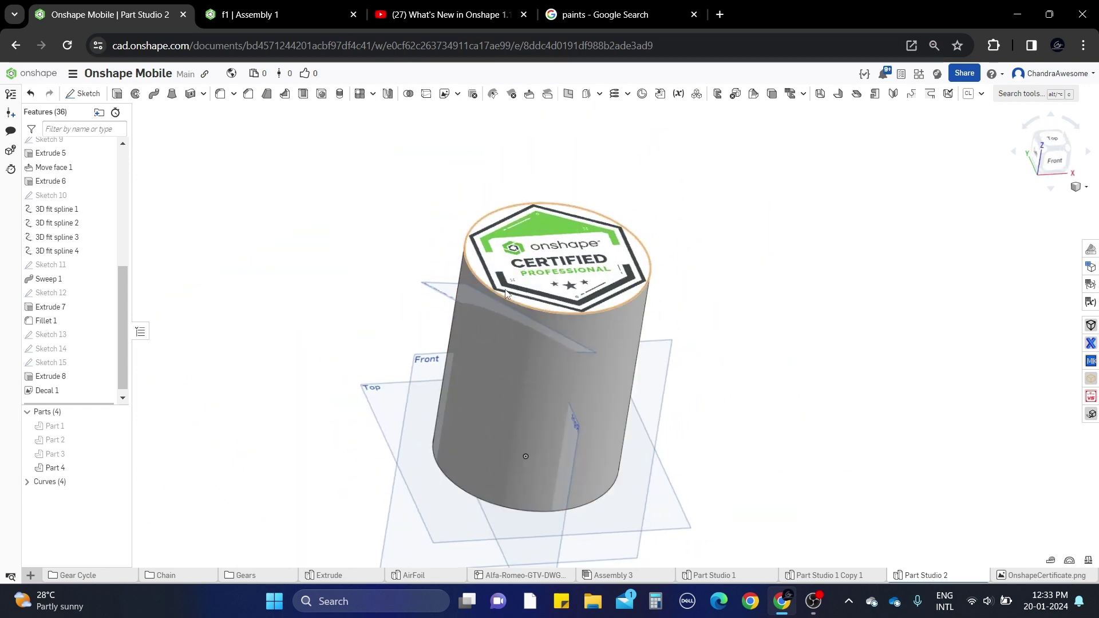
pyautogui.moveTo(507, 525); pyautogui.dragTo(662, 302, button='right')
pyautogui.moveTo(582, 338); pyautogui.dragTo(481, 458, button='right')
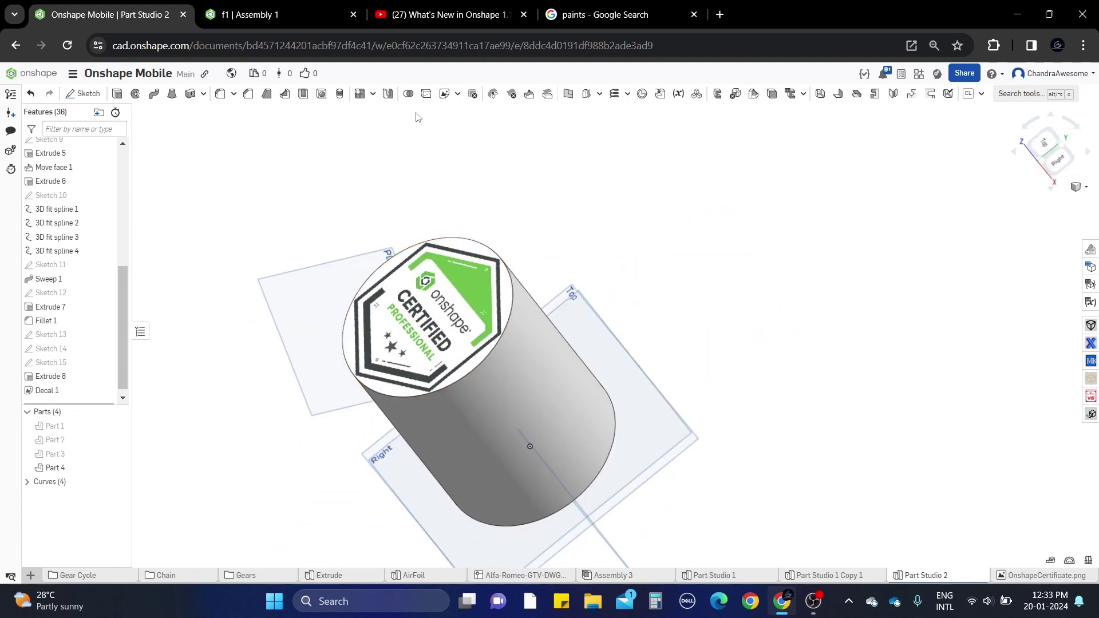
# Add a second decal with OnshapeCertificate.png on the cylinder's curved side face, check how it wraps around, and accept it.
pyautogui.click(443, 96)
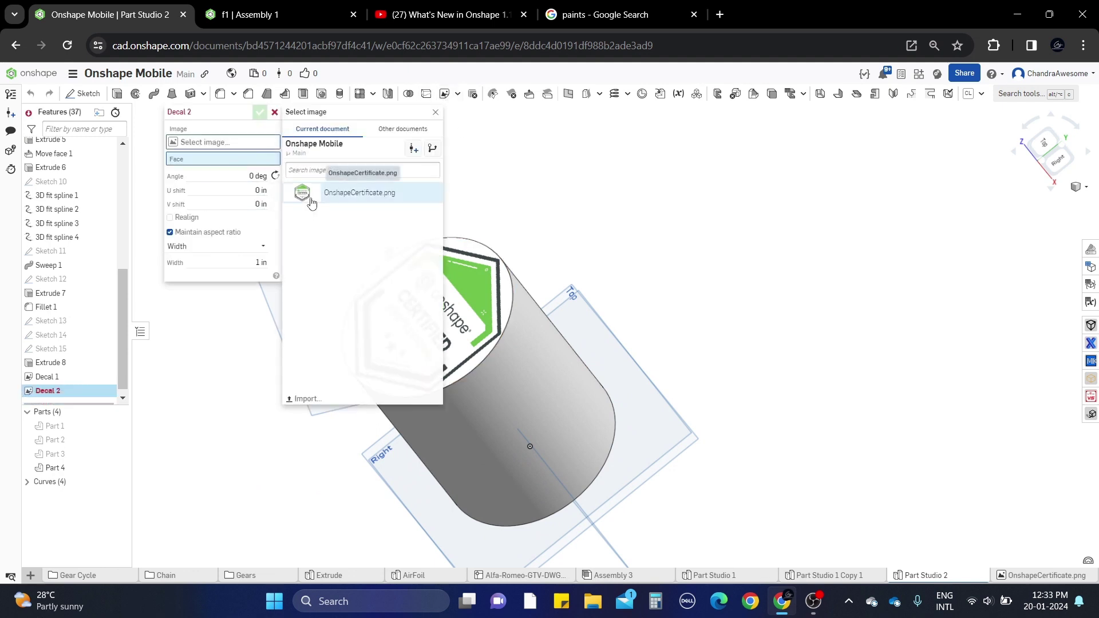
pyautogui.click(312, 201)
pyautogui.click(568, 409)
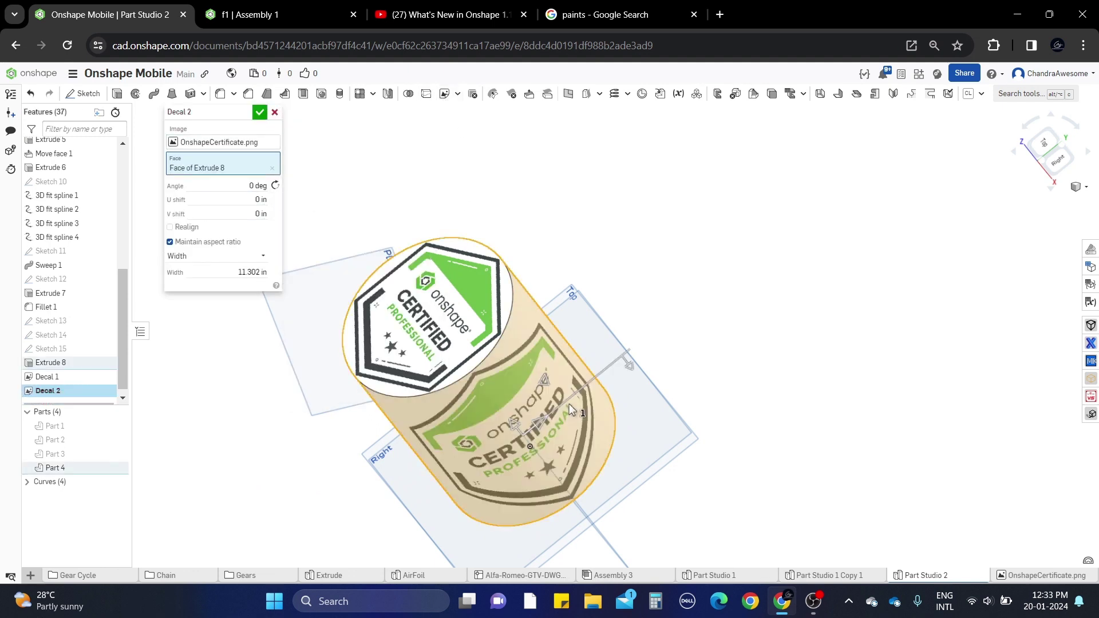
pyautogui.moveTo(569, 403); pyautogui.dragTo(571, 428, button='right')
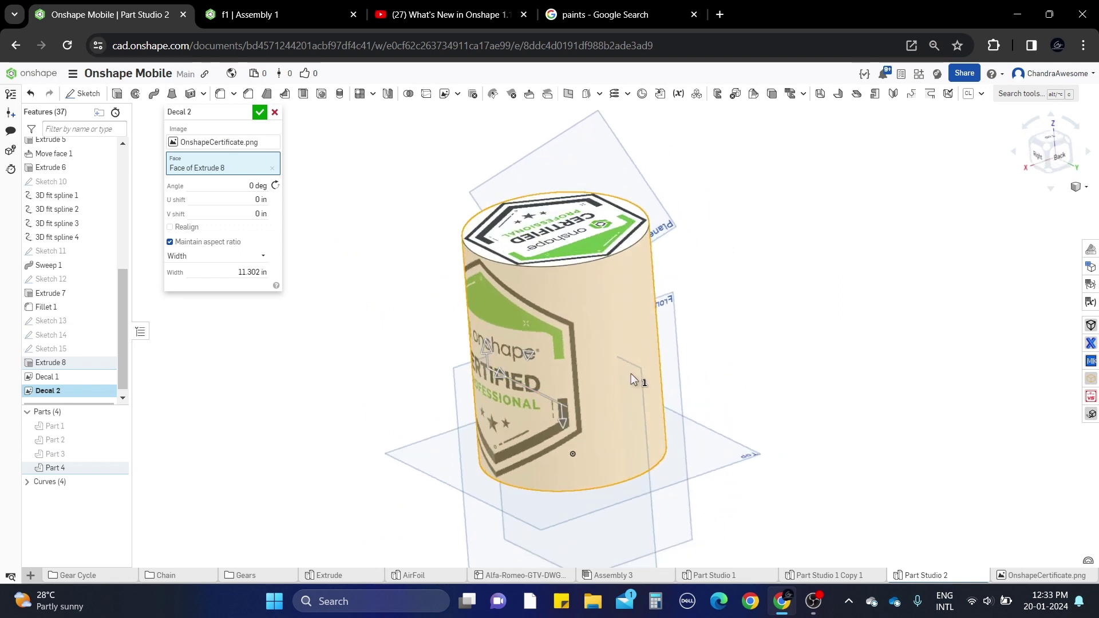
pyautogui.moveTo(637, 378); pyautogui.dragTo(662, 346, button='right')
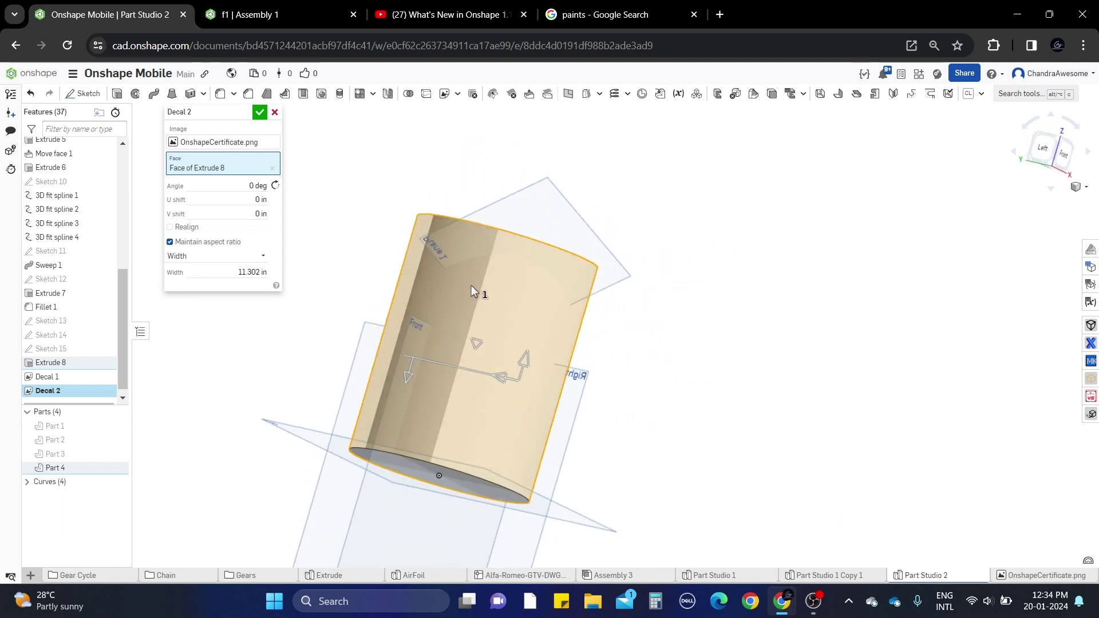
pyautogui.moveTo(472, 285); pyautogui.dragTo(486, 316, button='right')
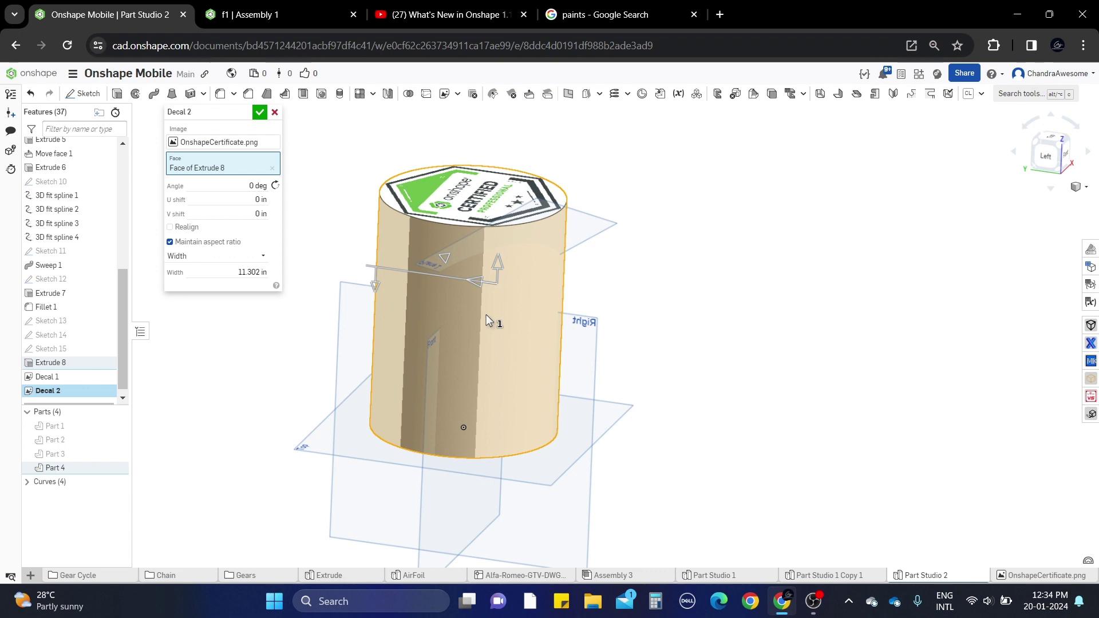
pyautogui.moveTo(630, 331); pyautogui.dragTo(442, 330, button='right')
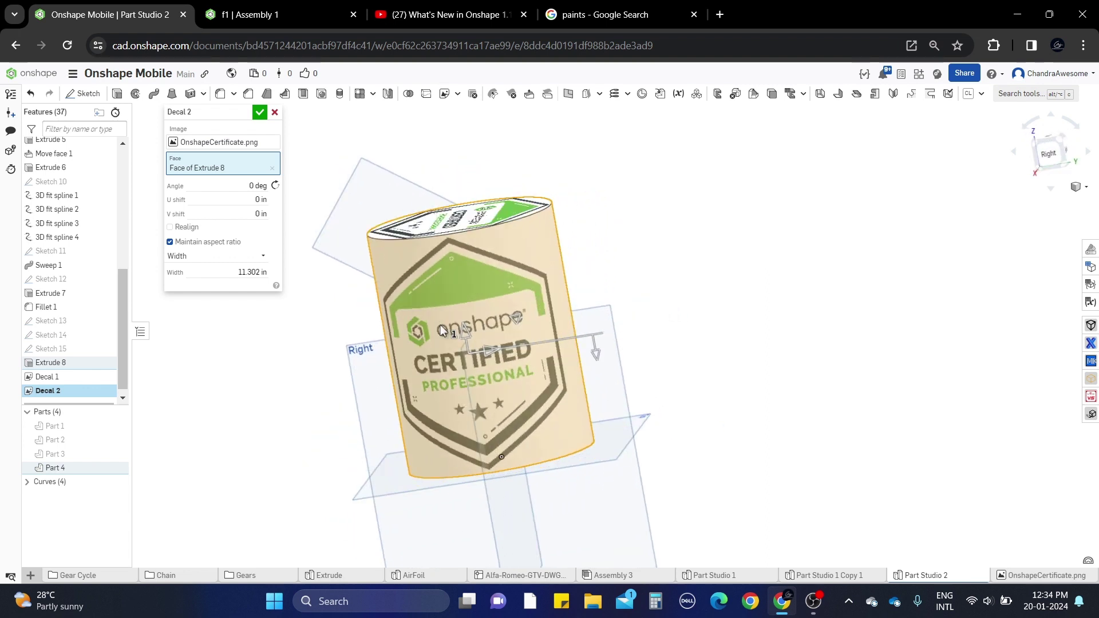
pyautogui.click(260, 112)
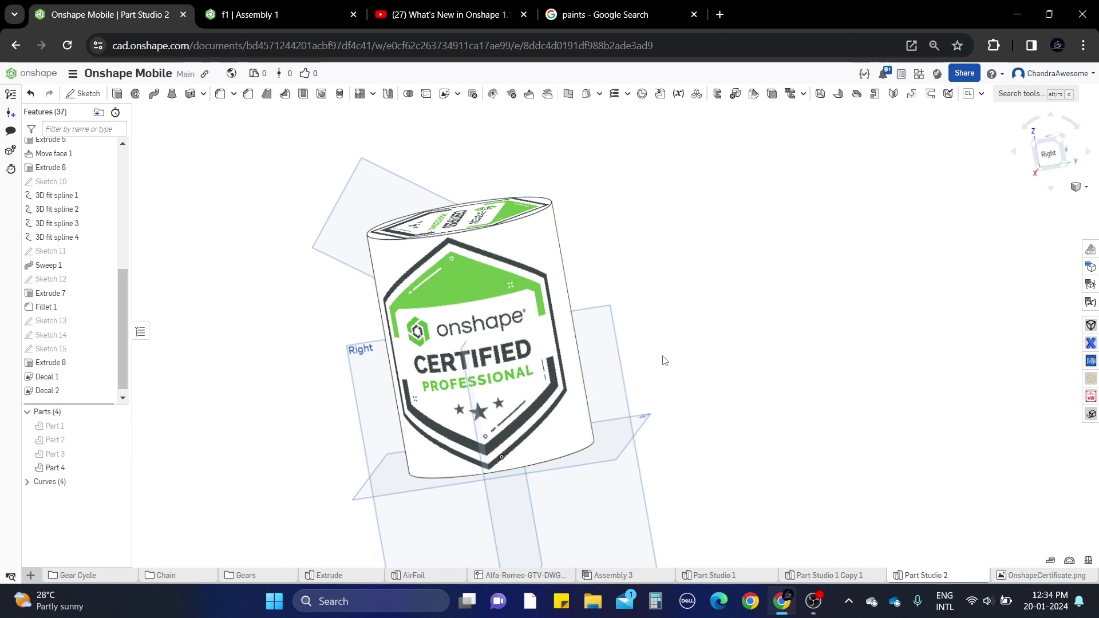
# Start a sketch on the decal-covered top face in the Top view, and cancel it without drawing anything.
pyautogui.moveTo(623, 279); pyautogui.dragTo(644, 298, button='right')
pyautogui.scroll(5, 406, 213)
pyautogui.moveTo(408, 213); pyautogui.dragTo(458, 234, button='right')
pyautogui.moveTo(437, 158); pyautogui.dragTo(491, 298, button='middle')
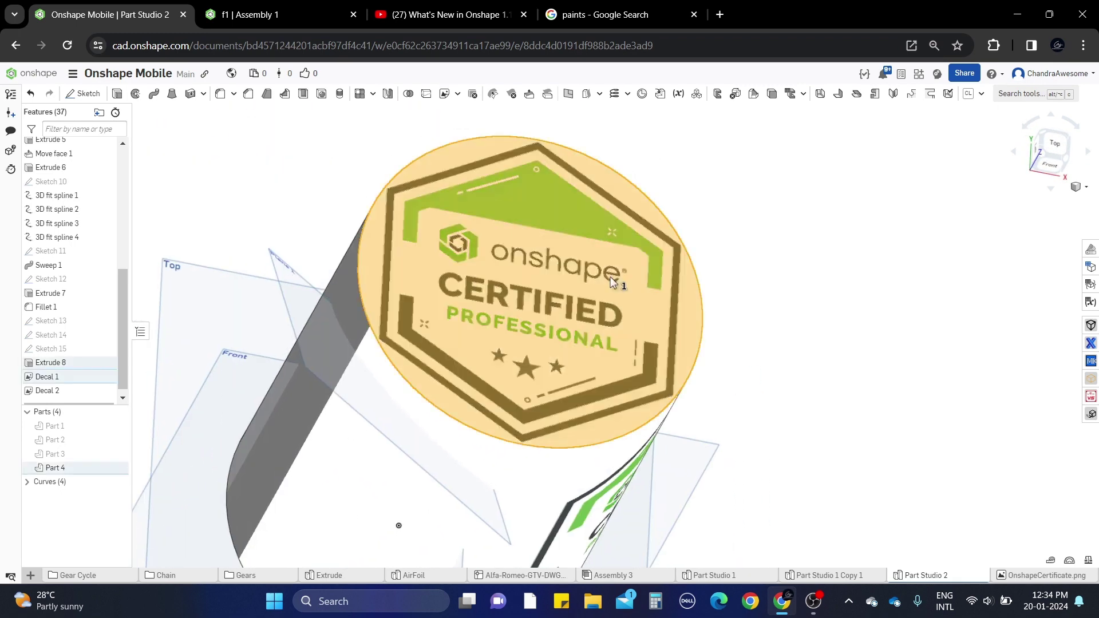
pyautogui.click(1053, 146)
pyautogui.click(106, 95)
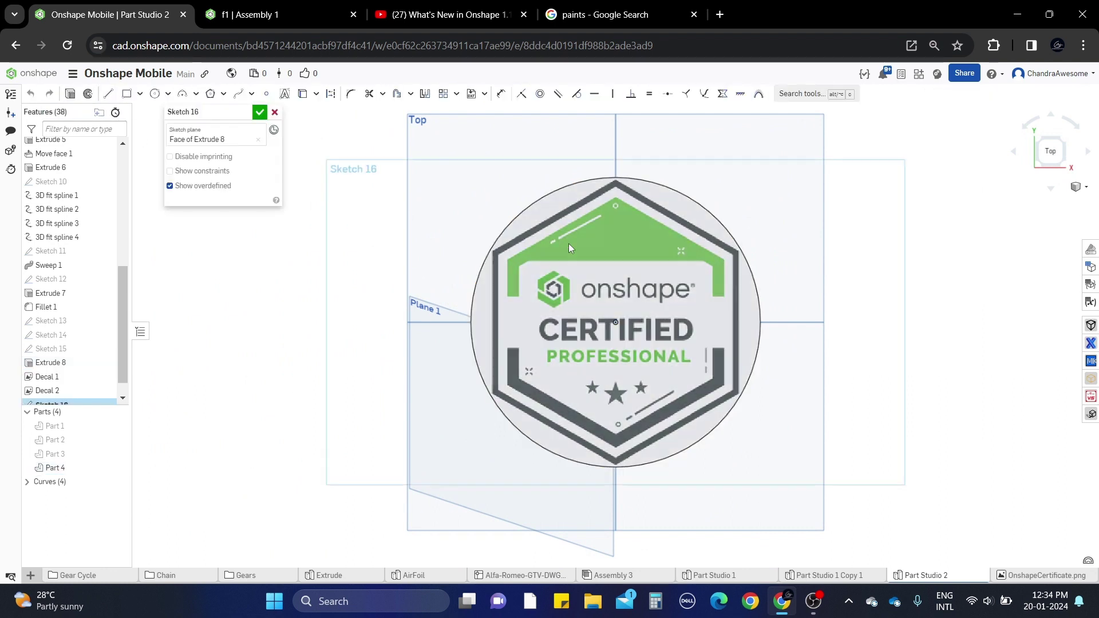
pyautogui.scroll(3, 568, 243)
pyautogui.moveTo(630, 340); pyautogui.dragTo(590, 308, button='middle')
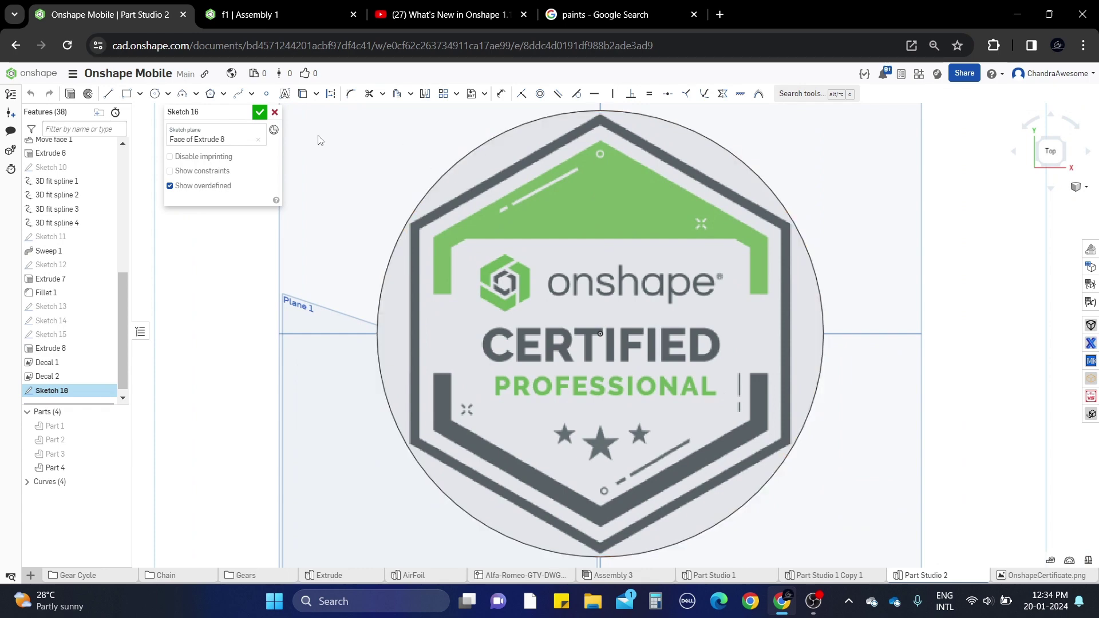
pyautogui.click(277, 112)
pyautogui.moveTo(662, 426)
pyautogui.mouseDown(button='right')
pyautogui.moveTo(648, 344)
pyautogui.moveTo(553, 275)
pyautogui.mouseUp(button='right')
pyautogui.scroll(-5, 525, 332)
pyautogui.moveTo(525, 335); pyautogui.dragTo(466, 424, button='right')
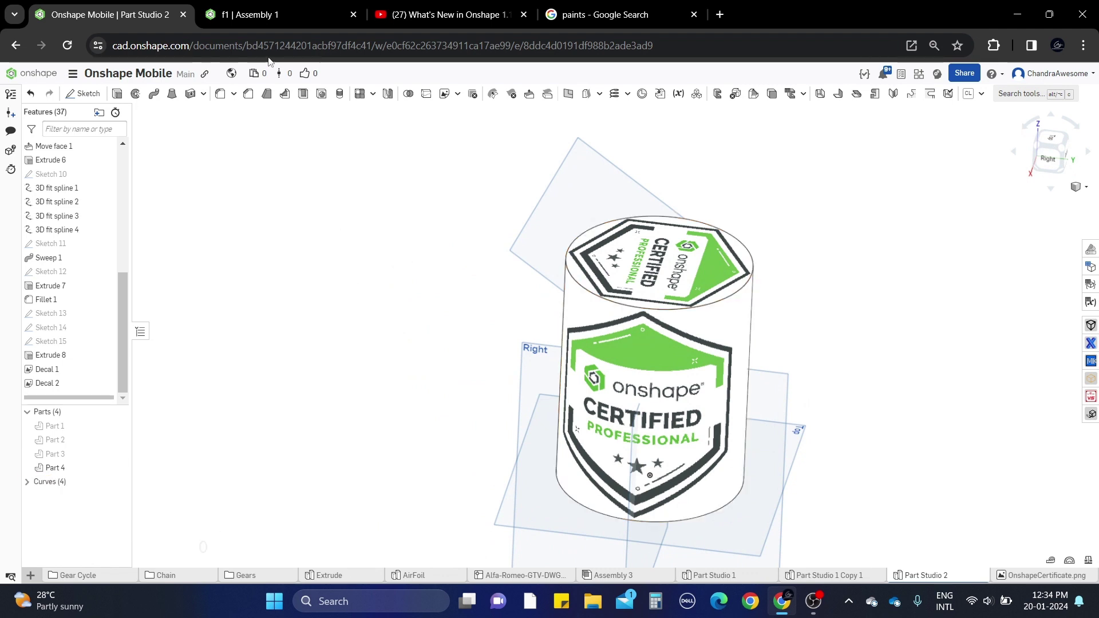
# Switch to Assembly 1 of the f1 document and examine the skull decals on the car body's nose and side.
pyautogui.click(284, 10)
pyautogui.scroll(5, 504, 312)
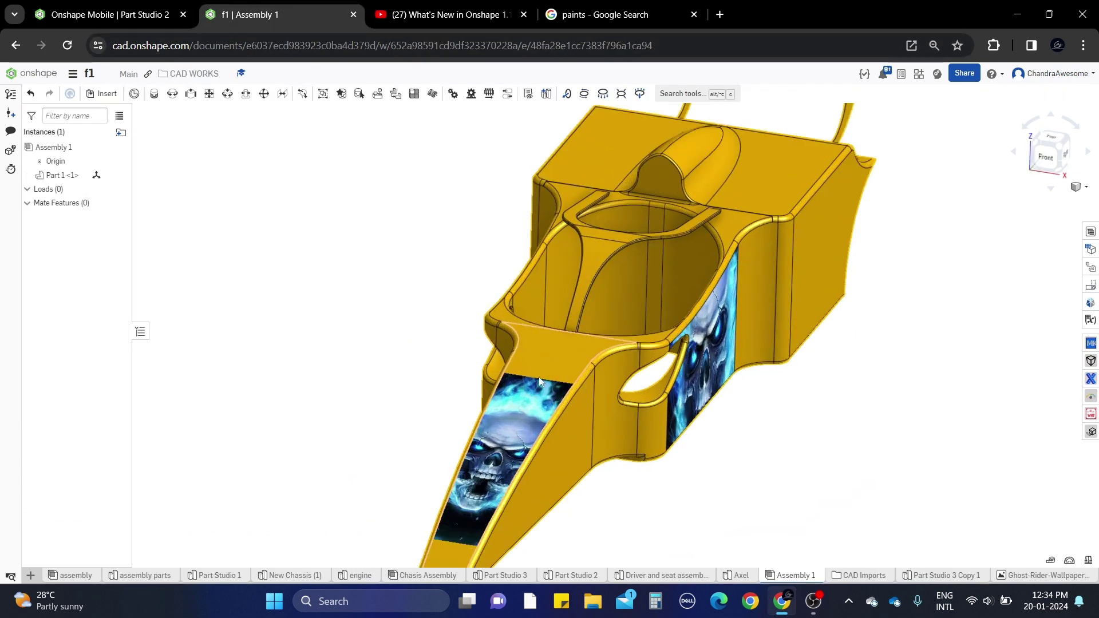
pyautogui.scroll(2, 509, 282)
pyautogui.moveTo(512, 288); pyautogui.dragTo(488, 299, button='right')
pyautogui.scroll(-4, 453, 357)
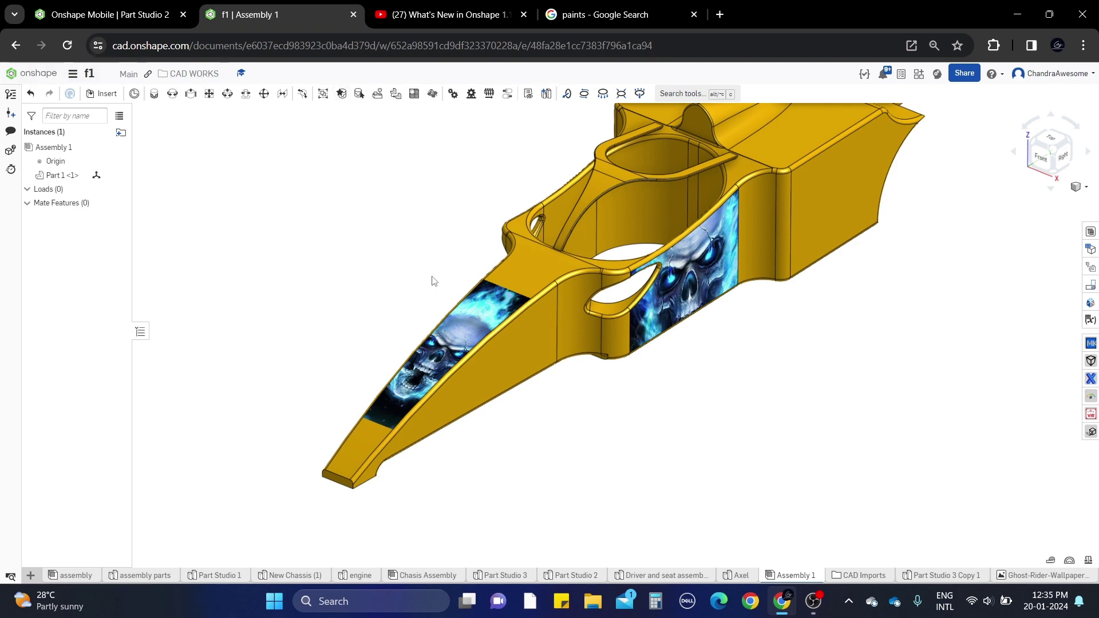
pyautogui.scroll(2, 392, 319)
pyautogui.scroll(3, 431, 347)
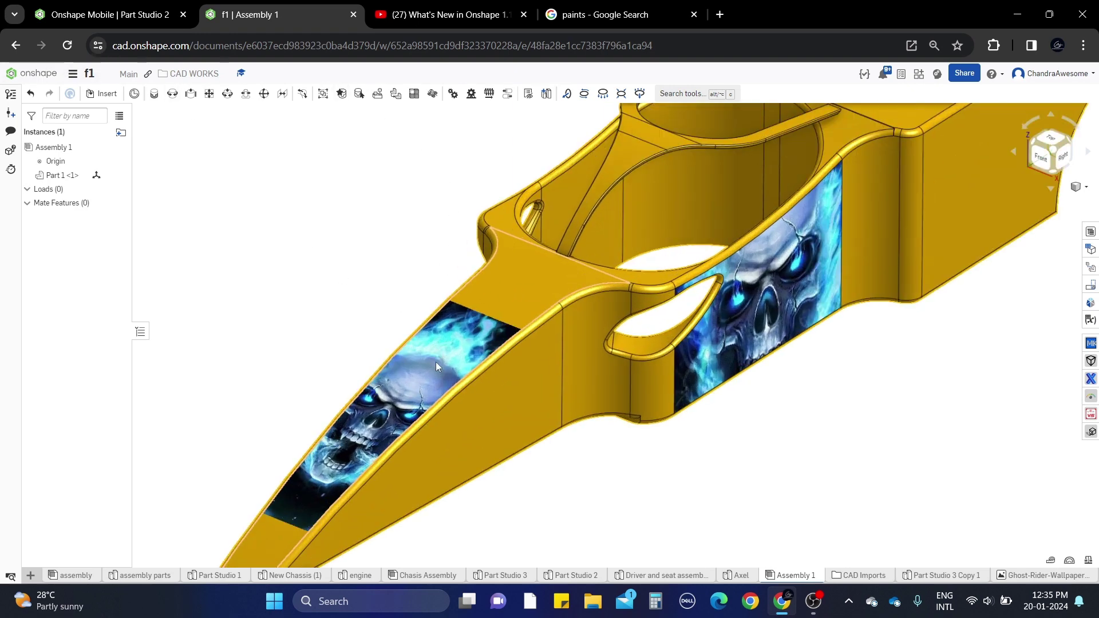
pyautogui.scroll(-3, 421, 399)
pyautogui.scroll(3, 448, 380)
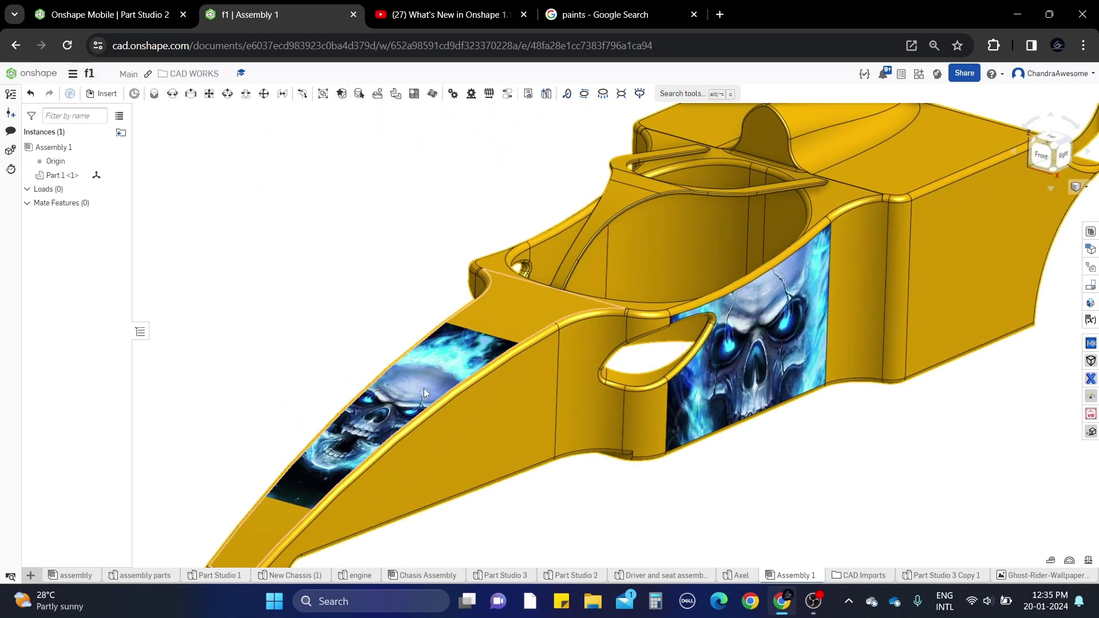
pyautogui.scroll(-3, 425, 389)
pyautogui.scroll(5, 564, 380)
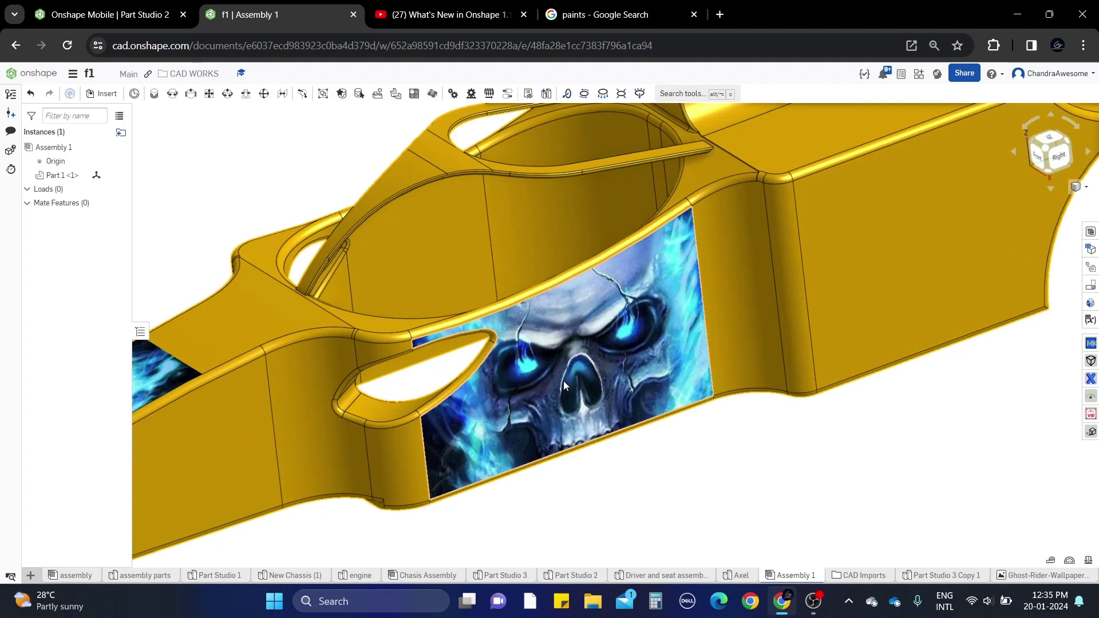
pyautogui.moveTo(561, 382); pyautogui.dragTo(841, 284, button='middle')
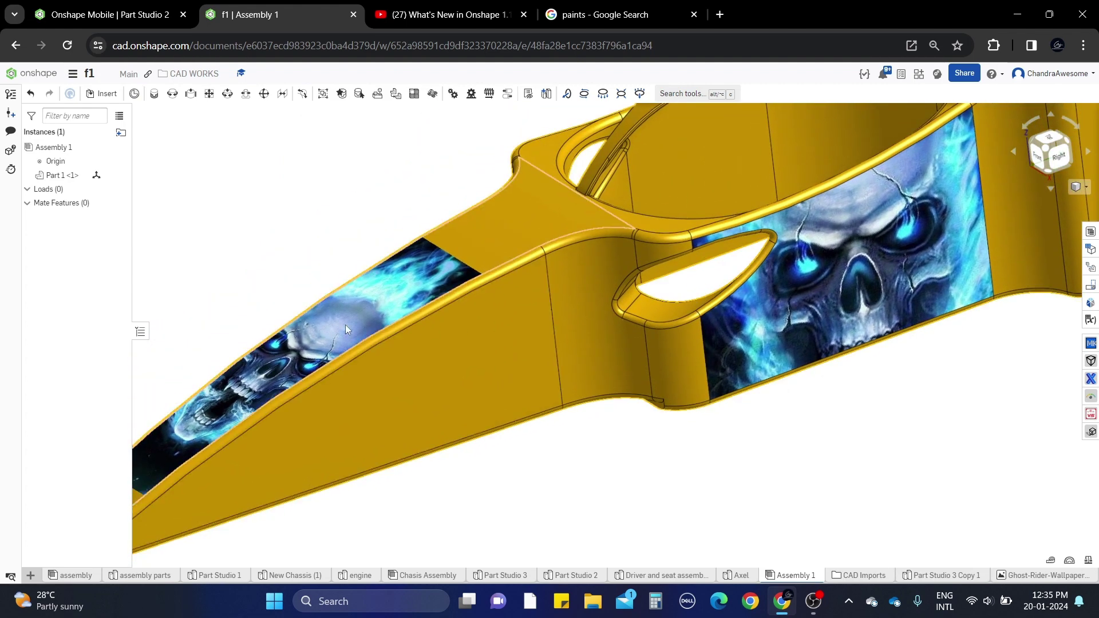
# Open Part Studio 3 Copy 1 and start a new decal on the car body.
pyautogui.scroll(-5, 345, 324)
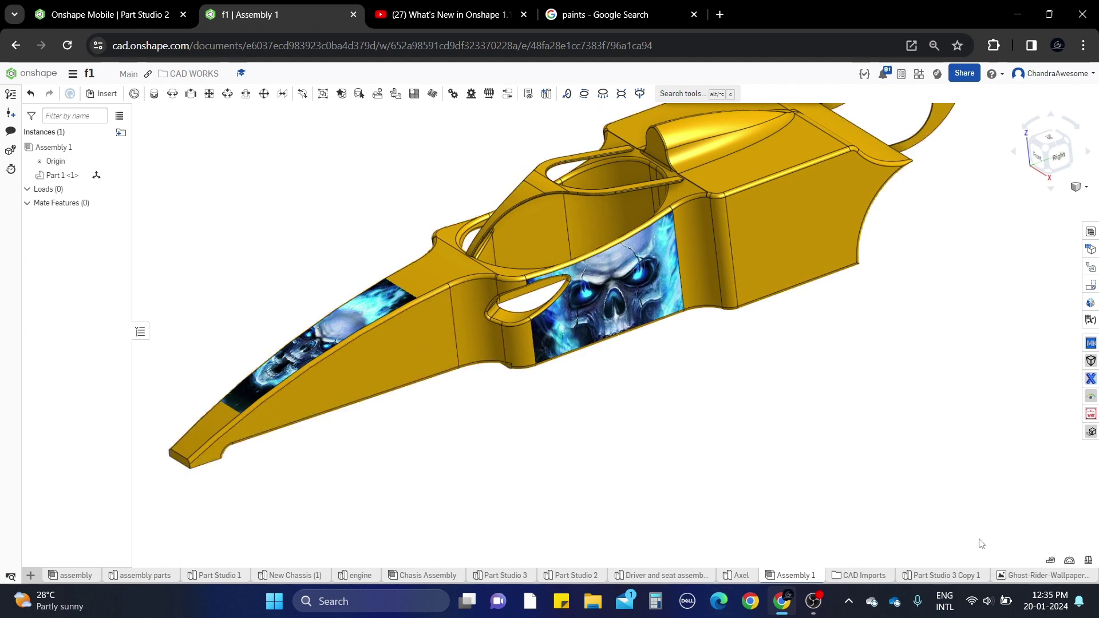
pyautogui.click(949, 576)
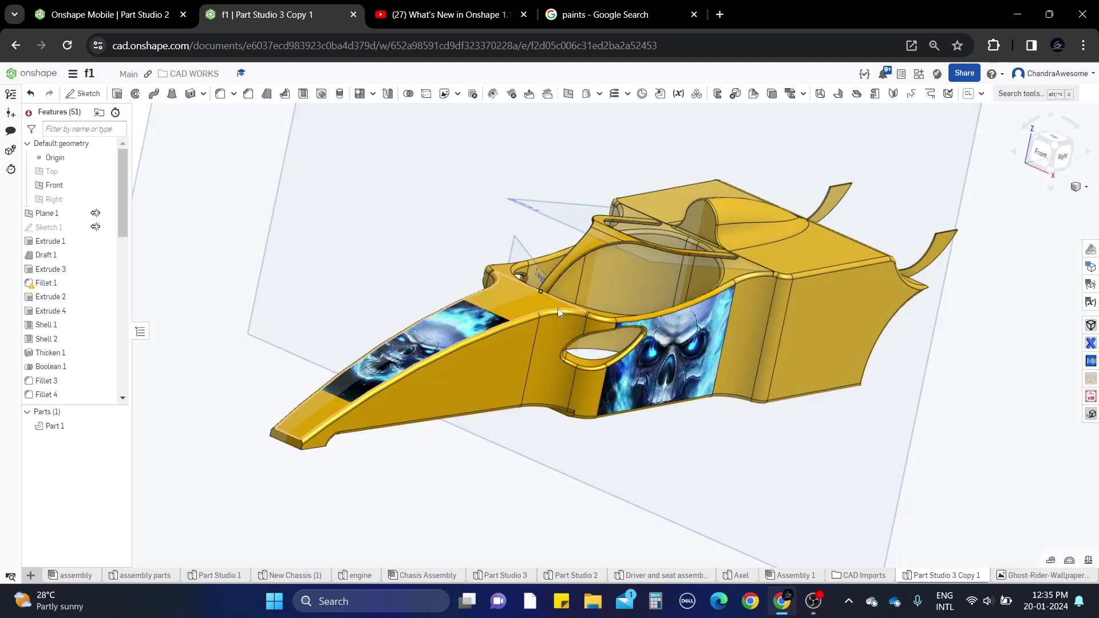
pyautogui.scroll(5, 459, 342)
pyautogui.moveTo(460, 341); pyautogui.dragTo(466, 303, button='right')
pyautogui.click(445, 95)
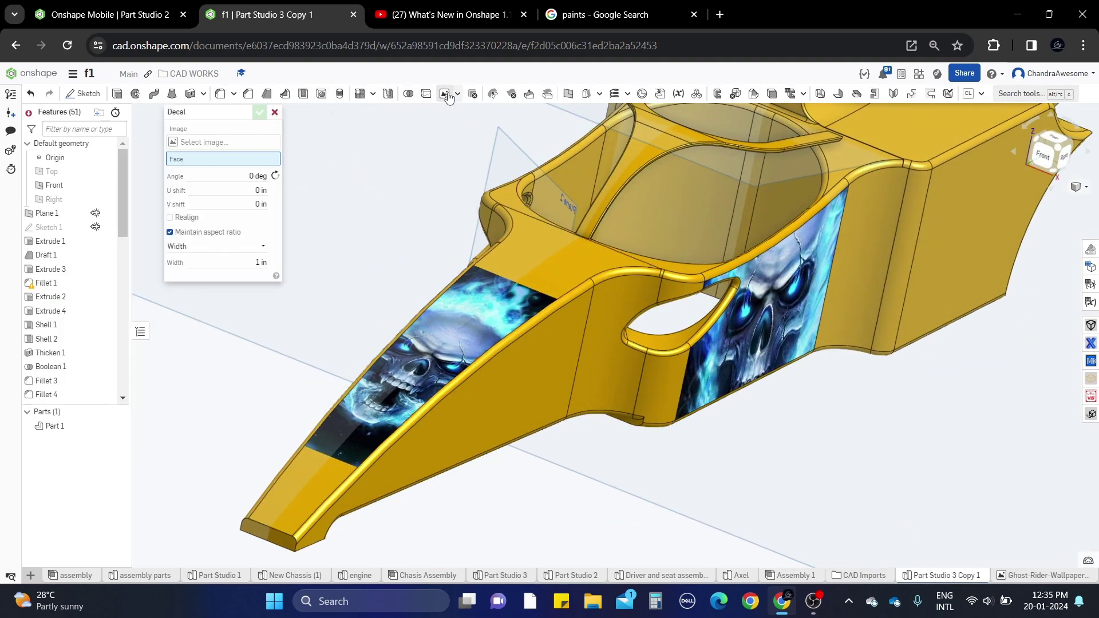
# Examine the car body from the side, above and below to find a suitable face around the cockpit for the decal.
pyautogui.hotkey('shift', '4')
pyautogui.moveTo(771, 312); pyautogui.dragTo(778, 318, button='right')
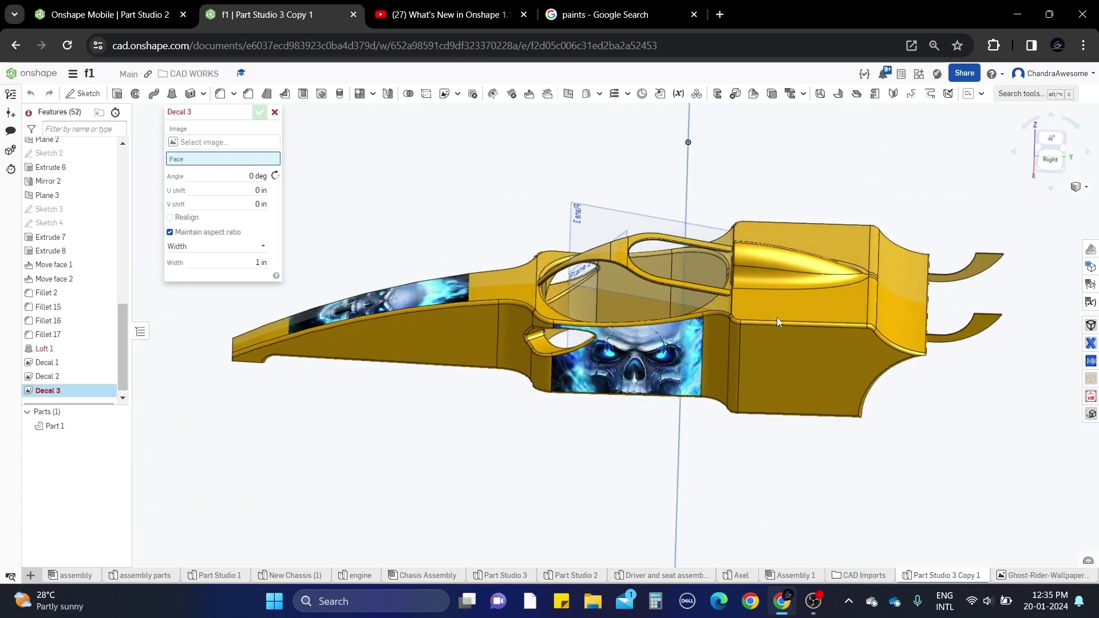
pyautogui.scroll(4, 773, 256)
pyautogui.moveTo(773, 256); pyautogui.dragTo(814, 283, button='right')
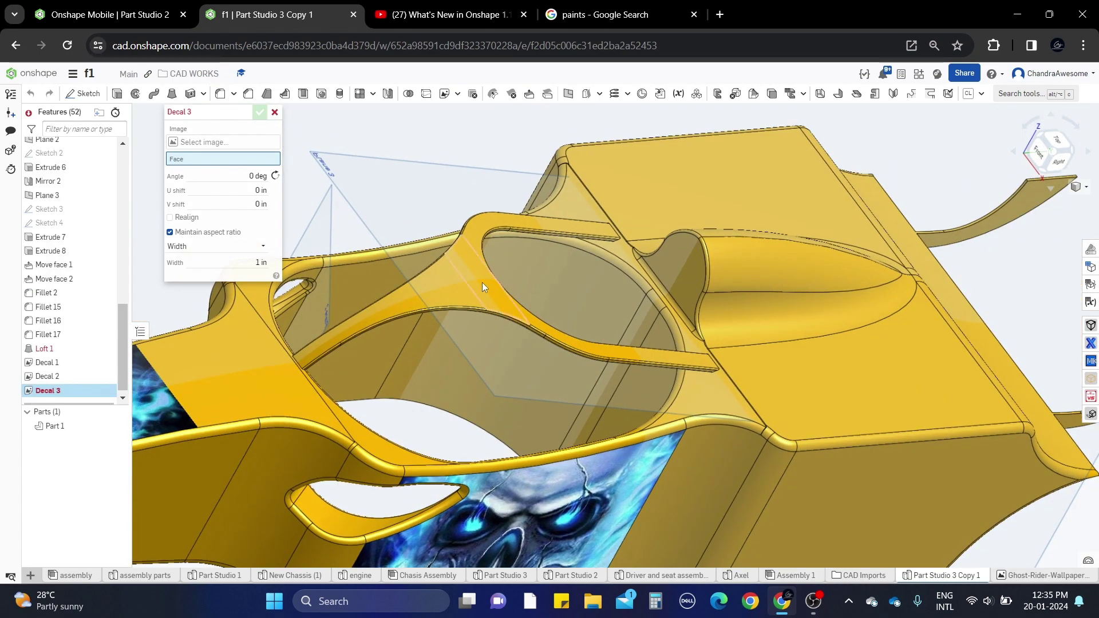
pyautogui.scroll(-6, 463, 293)
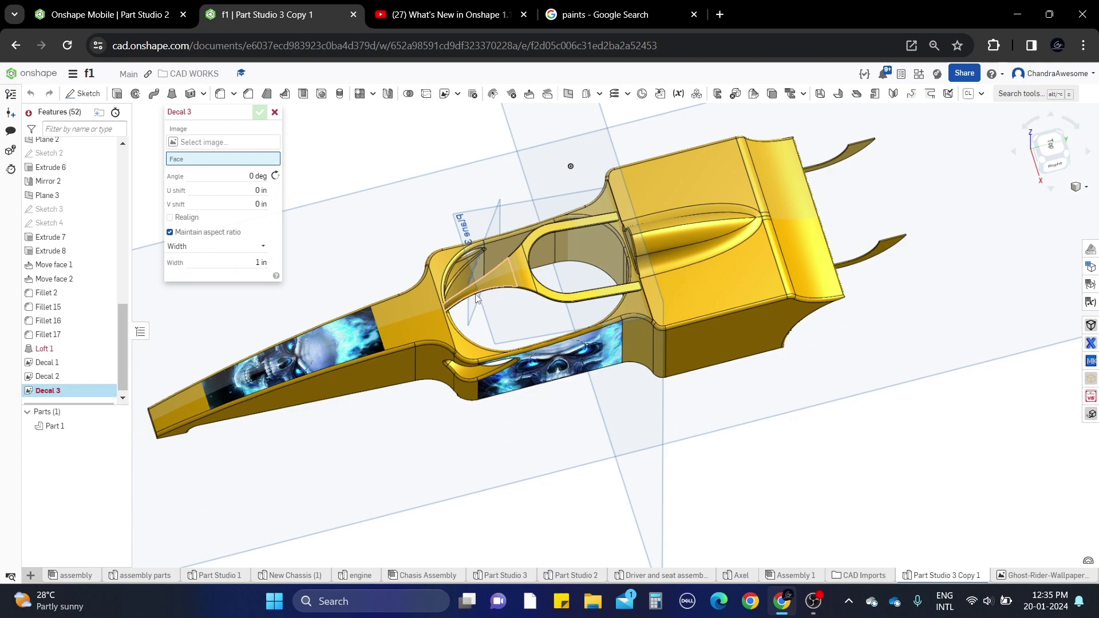
pyautogui.scroll(3, 469, 264)
pyautogui.moveTo(470, 263); pyautogui.dragTo(527, 184, button='right')
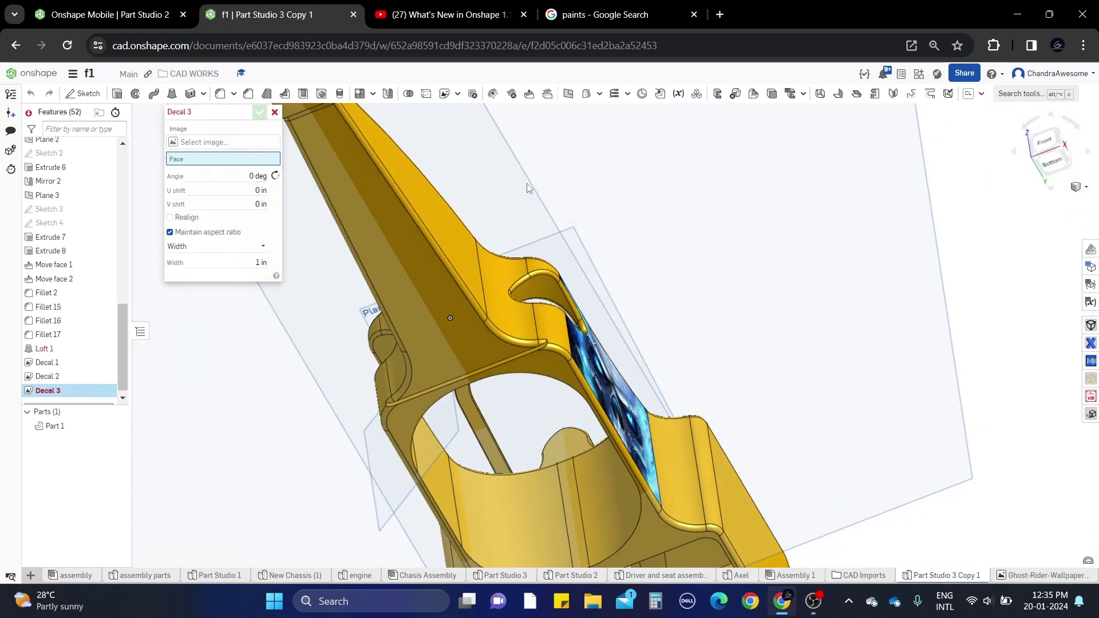
pyautogui.scroll(-2, 527, 188)
pyautogui.moveTo(633, 390); pyautogui.dragTo(589, 491, button='right')
pyautogui.moveTo(467, 332); pyautogui.dragTo(445, 352, button='right')
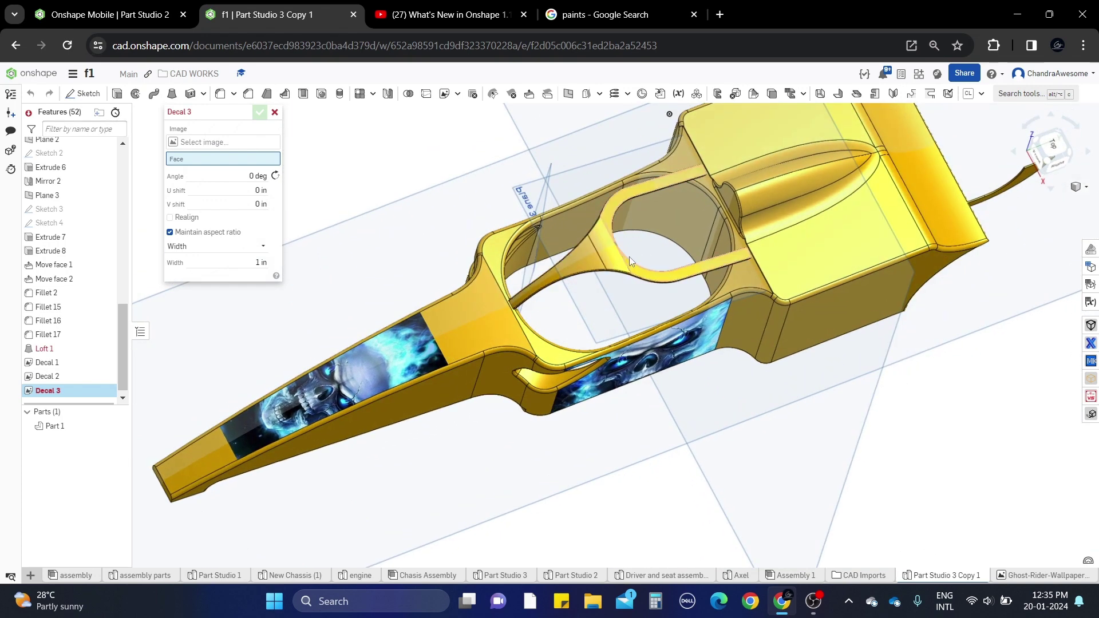
pyautogui.scroll(5, 589, 267)
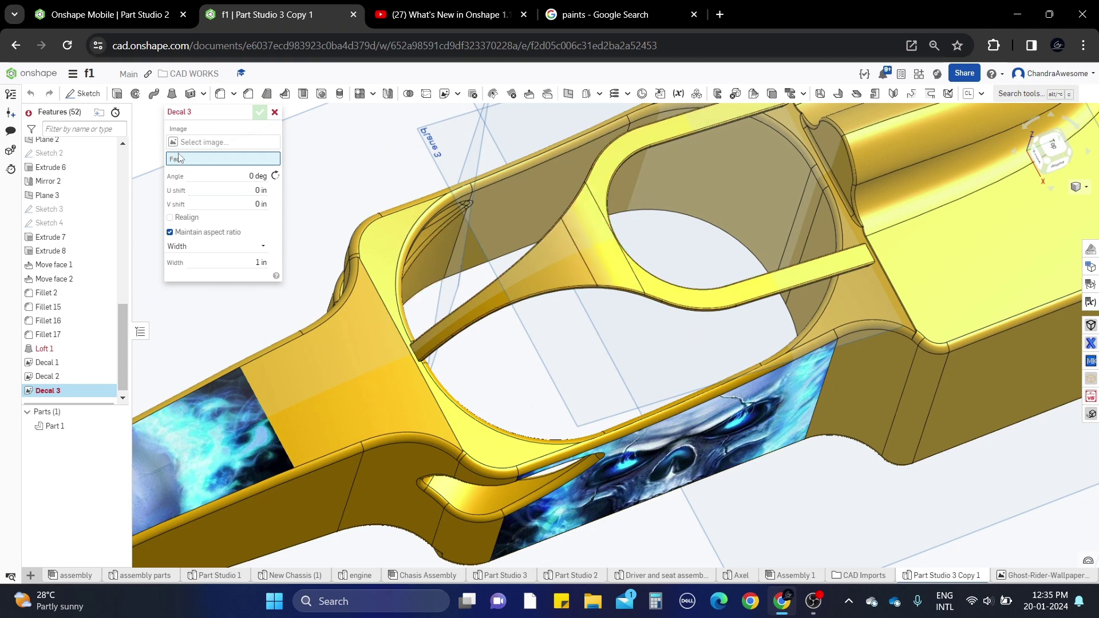
# Place the Ghost-Rider-Wallpapersun-6.jpg image on the narrow tapering strut face in front of the cockpit opening.
pyautogui.click(251, 148)
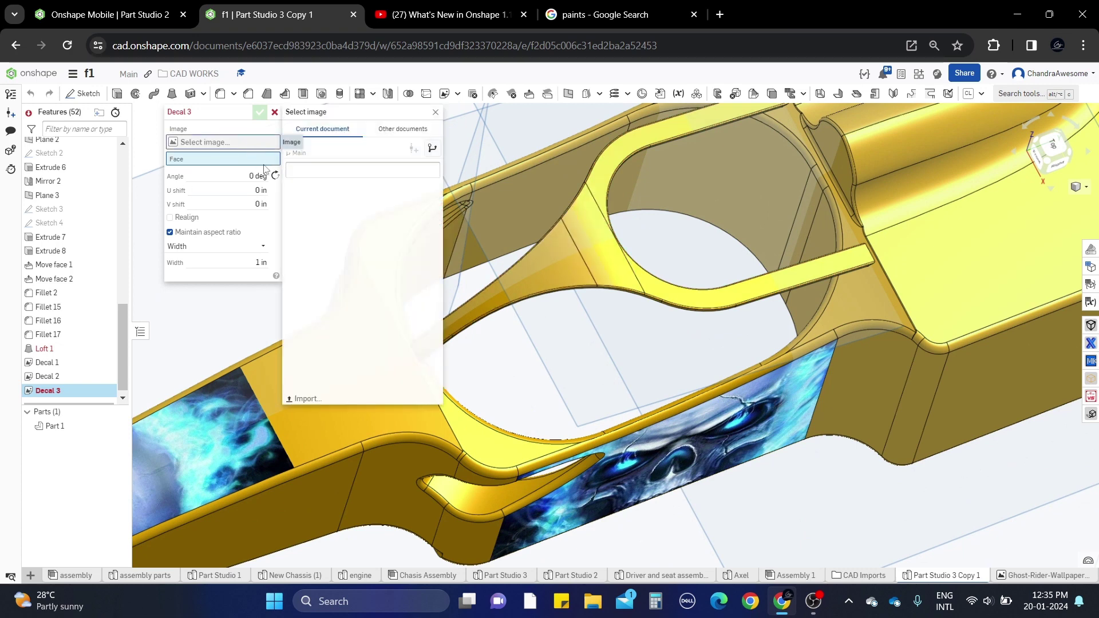
pyautogui.click(316, 194)
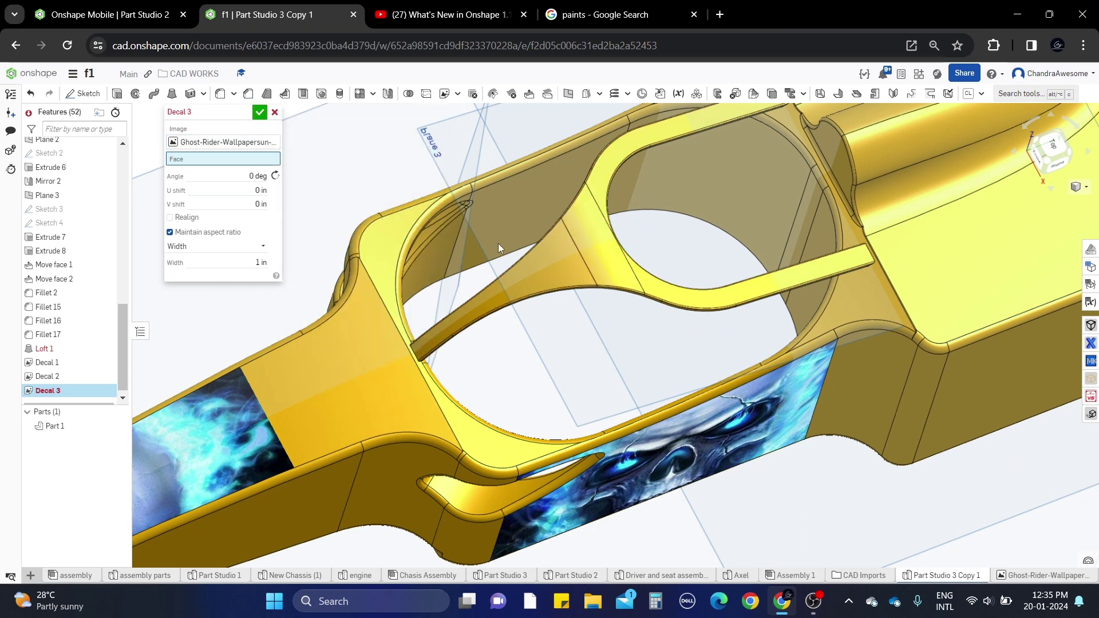
pyautogui.click(563, 265)
pyautogui.scroll(2, 563, 266)
pyautogui.moveTo(559, 266); pyautogui.dragTo(538, 276, button='right')
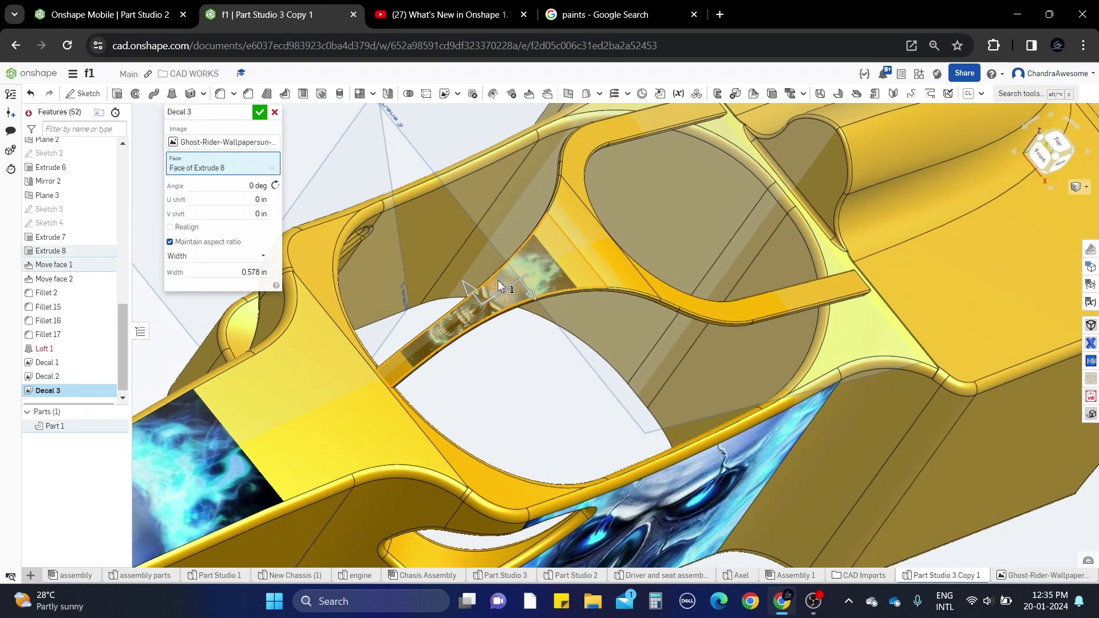
# Enlarge the strut decal to about 0.965 in wide, check its coverage, and accept it.
pyautogui.moveTo(497, 279)
pyautogui.mouseDown()
pyautogui.moveTo(503, 272)
pyautogui.moveTo(500, 283)
pyautogui.mouseUp()
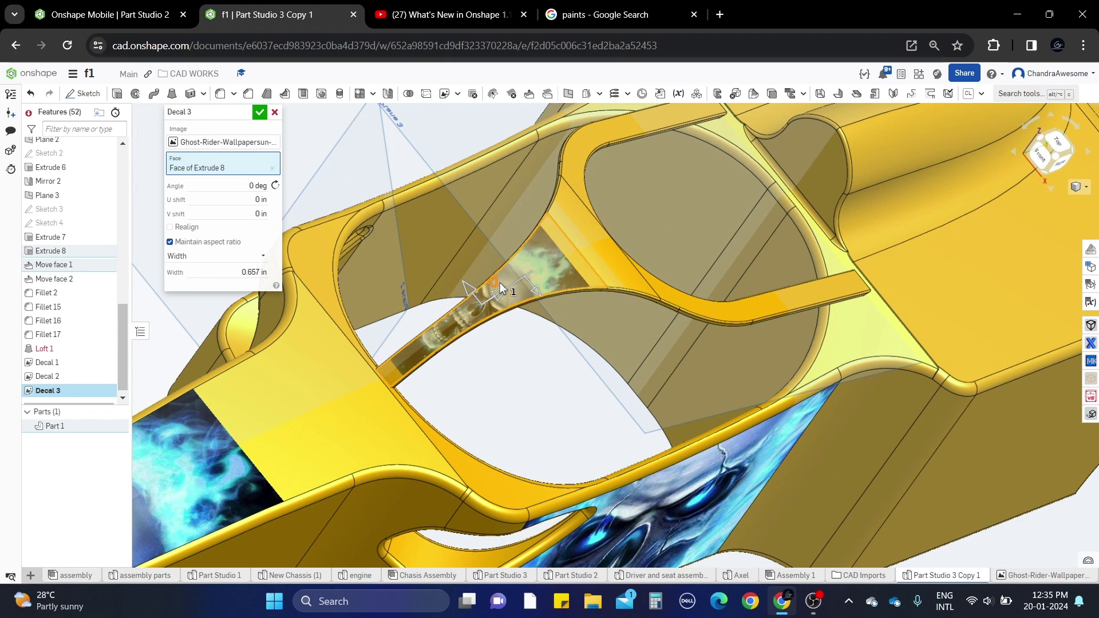
pyautogui.scroll(2, 563, 271)
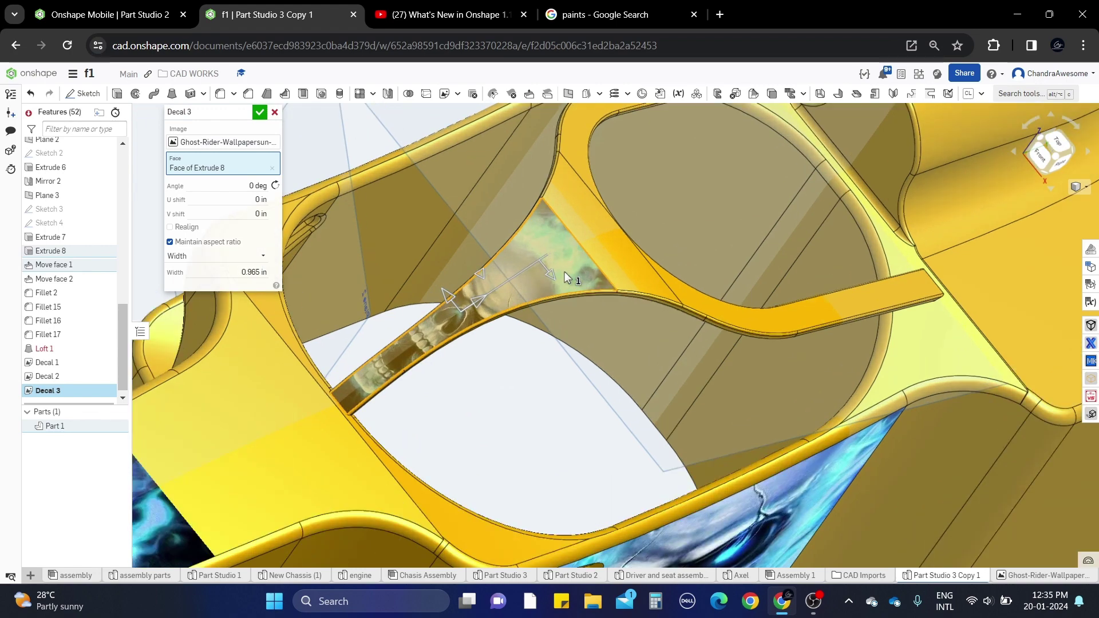
pyautogui.moveTo(564, 271); pyautogui.dragTo(541, 266, button='right')
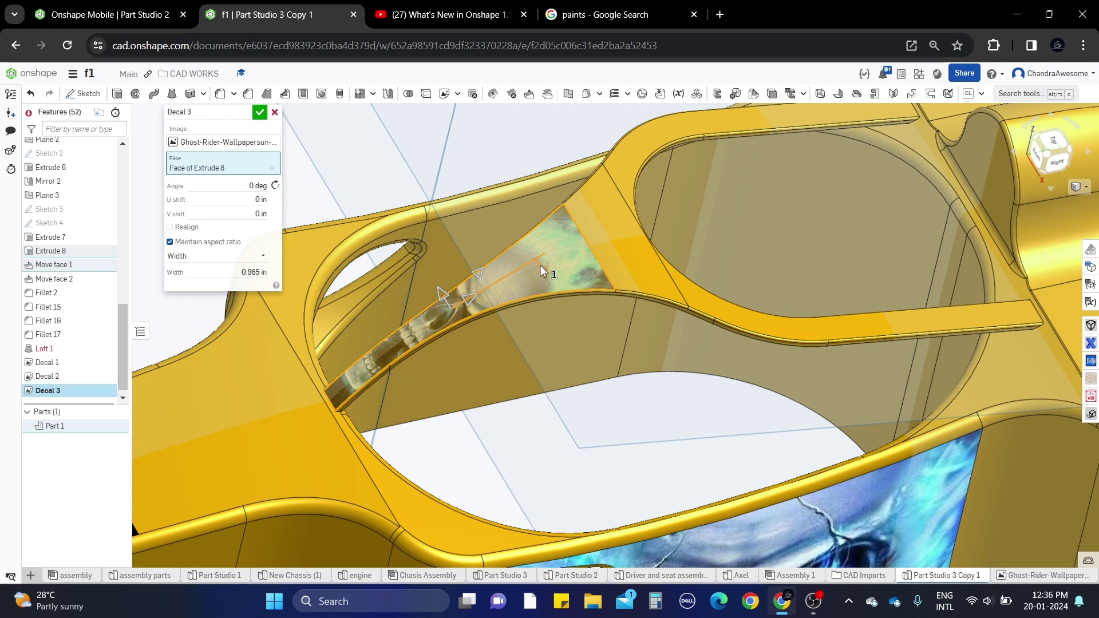
pyautogui.scroll(-2, 541, 266)
pyautogui.moveTo(444, 358); pyautogui.dragTo(435, 338, button='middle')
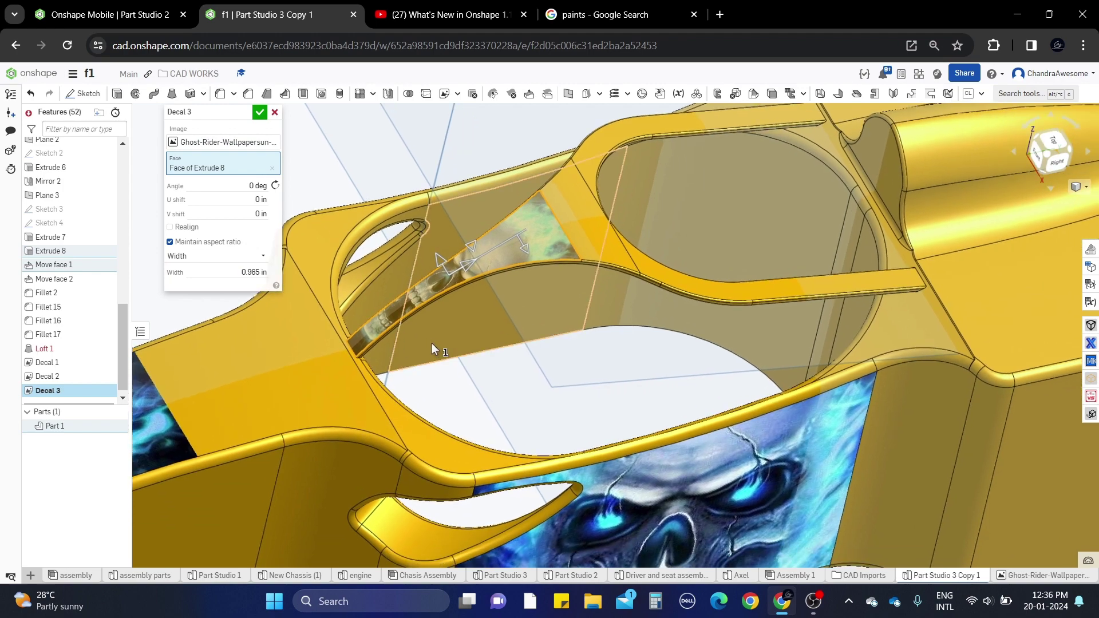
pyautogui.moveTo(434, 338)
pyautogui.mouseDown(button='right')
pyautogui.moveTo(476, 340)
pyautogui.moveTo(438, 359)
pyautogui.mouseUp(button='right')
pyautogui.scroll(-5, 440, 360)
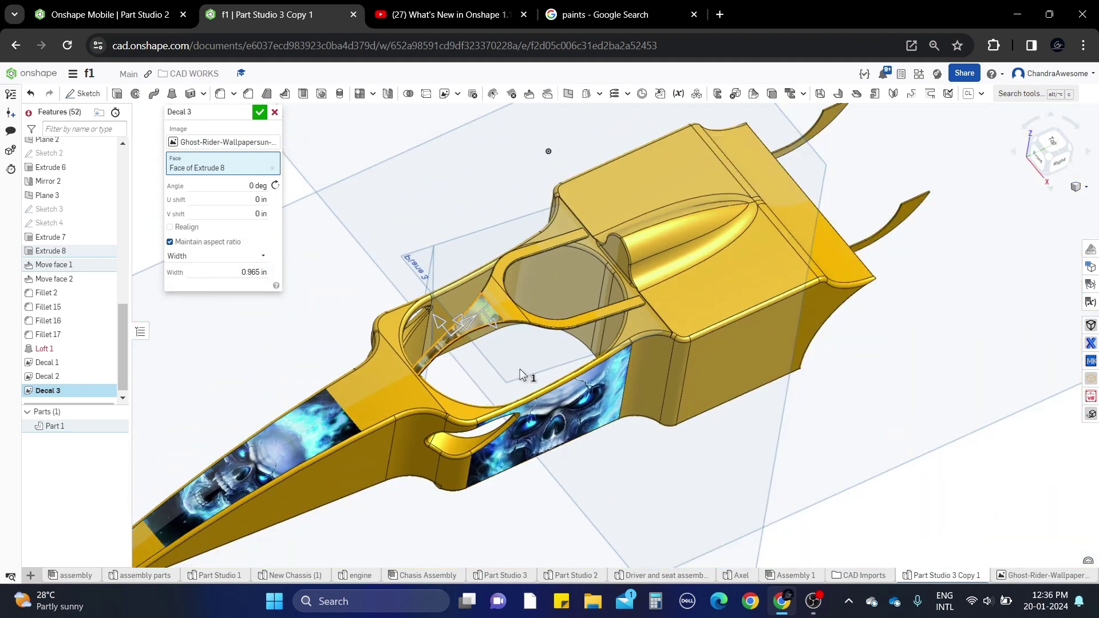
pyautogui.click(259, 113)
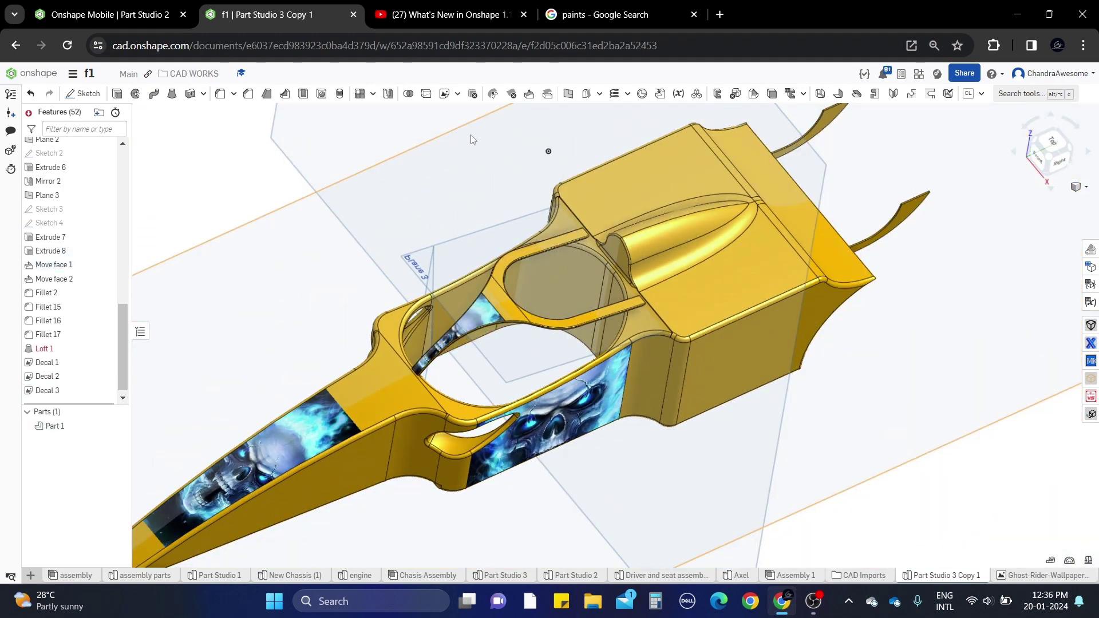
# Add another decal using Ghost-Rider-Wallpapersun-6.jpg on the Fillet 15 face adjoining the wide end of the decal-covered strut.
pyautogui.click(441, 97)
pyautogui.scroll(5, 493, 292)
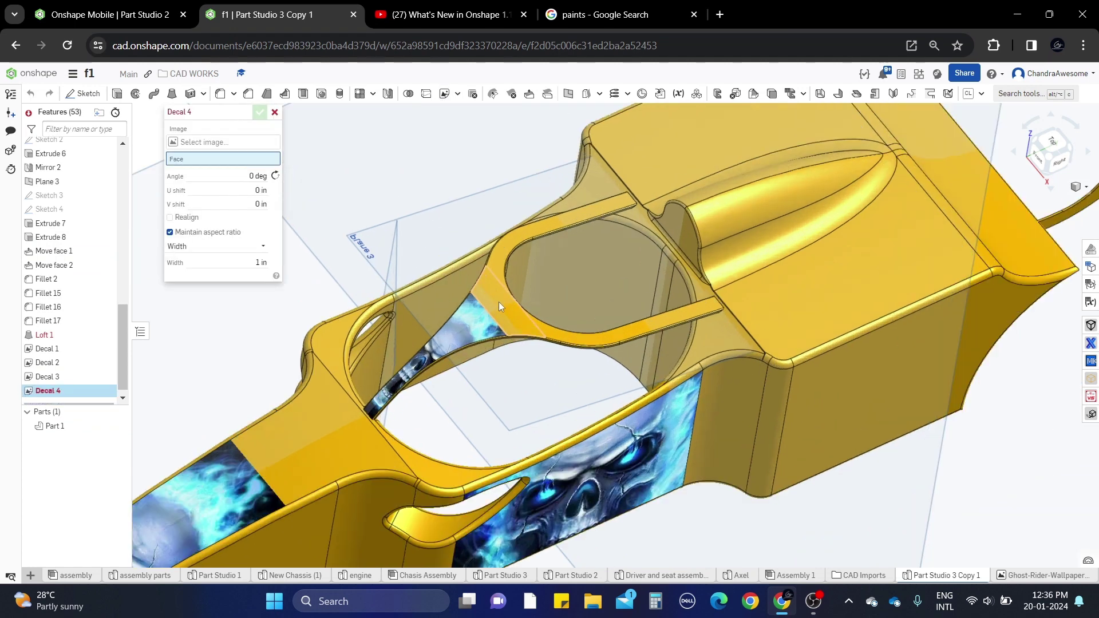
pyautogui.click(499, 304)
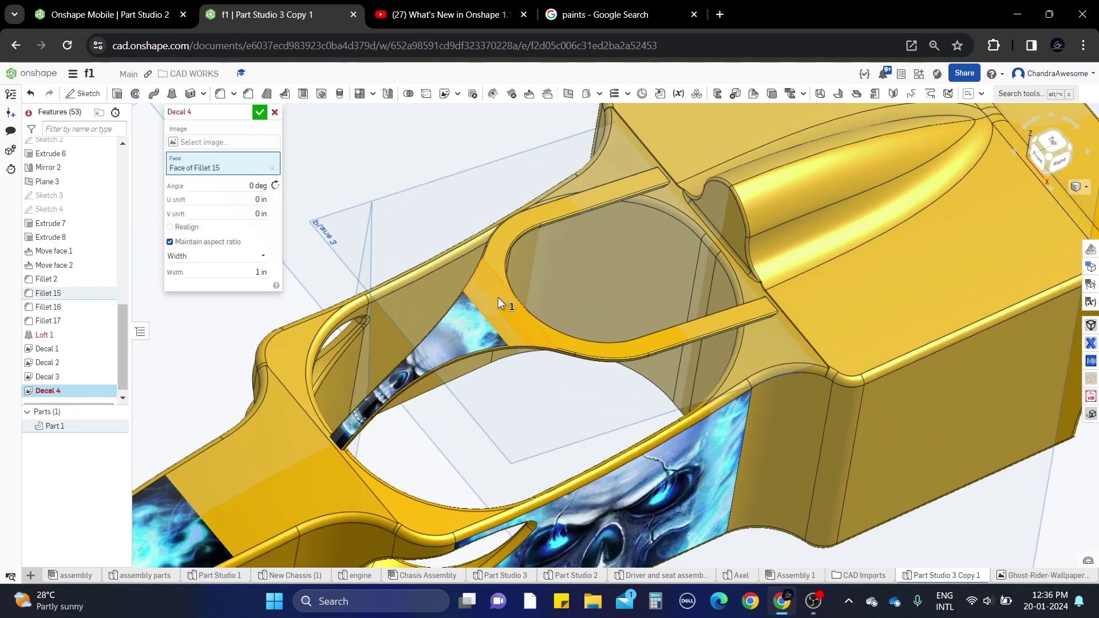
pyautogui.click(223, 147)
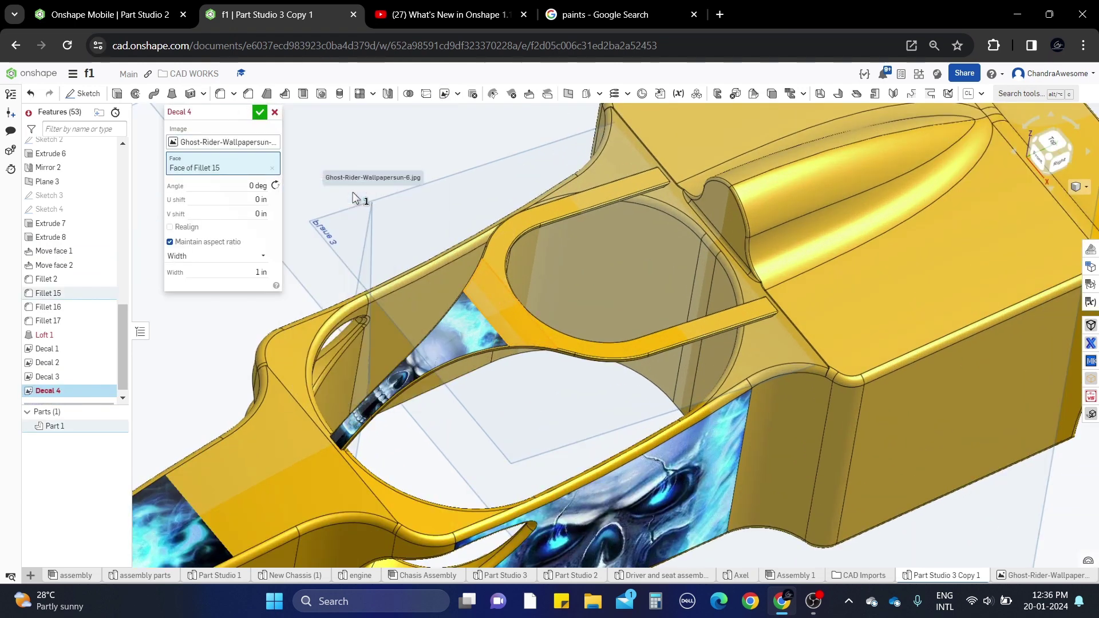
# Enlarge the decal on the fillet face to about 0.993 in wide so it covers the face, and accept it.
pyautogui.scroll(3, 507, 317)
pyautogui.scroll(2, 527, 319)
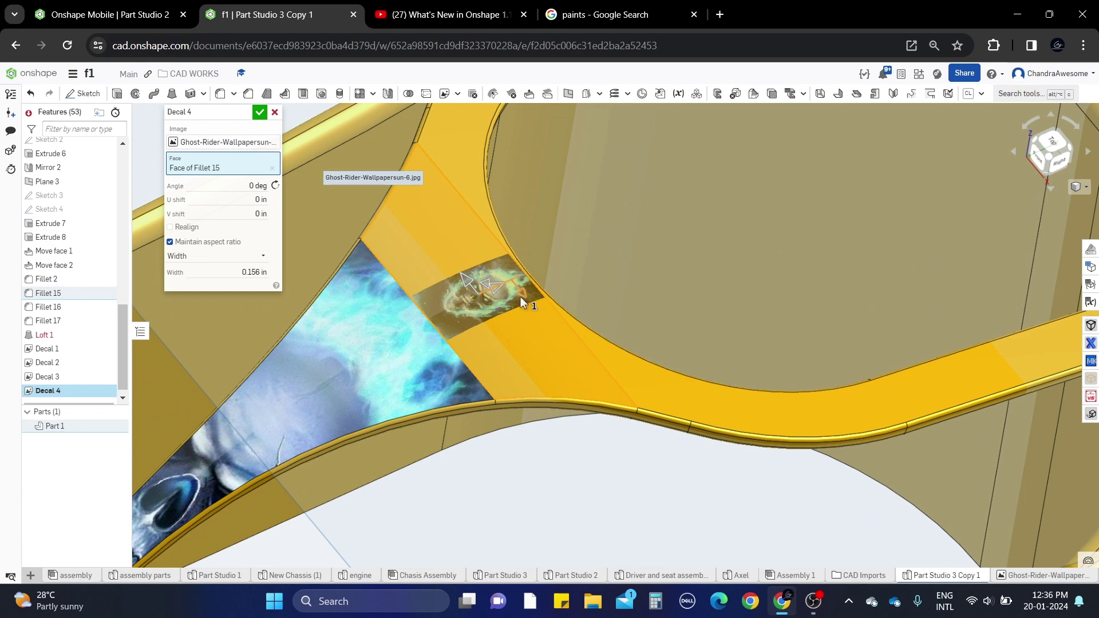
pyautogui.moveTo(487, 283); pyautogui.dragTo(512, 233)
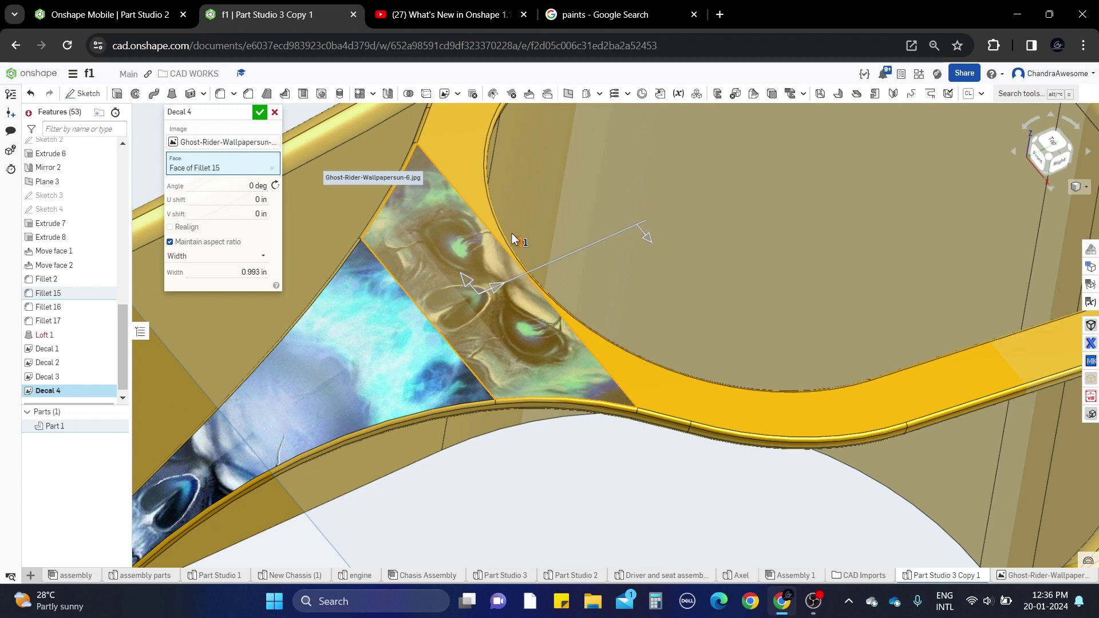
pyautogui.scroll(-2, 513, 234)
pyautogui.scroll(-2, 514, 236)
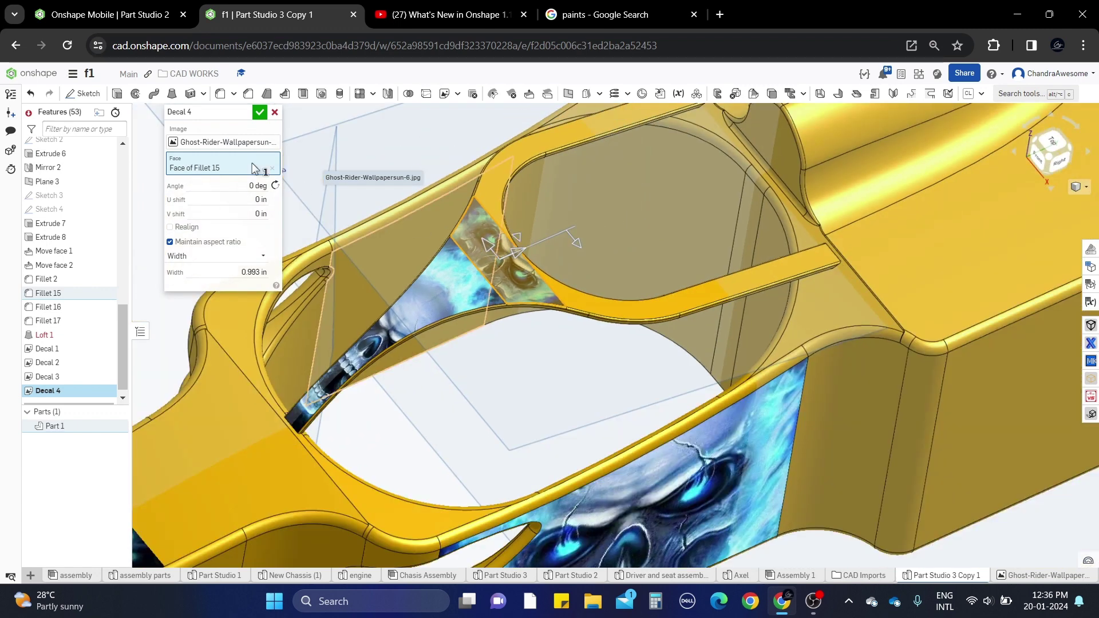
pyautogui.press('Return')
# Add a decal with Ghost-Rider-Wallpapersun-6.jpg on the bare Extrude 2 side face beside the cockpit, on the body's left side.
pyautogui.moveTo(606, 322); pyautogui.dragTo(496, 379, button='right')
pyautogui.scroll(2, 496, 379)
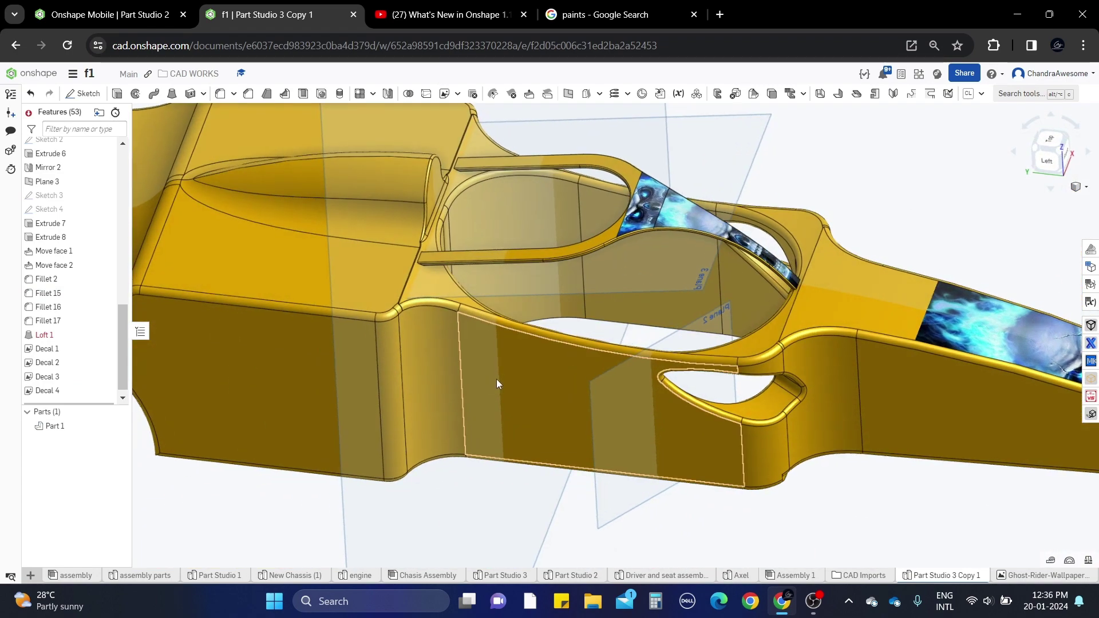
pyautogui.click(441, 97)
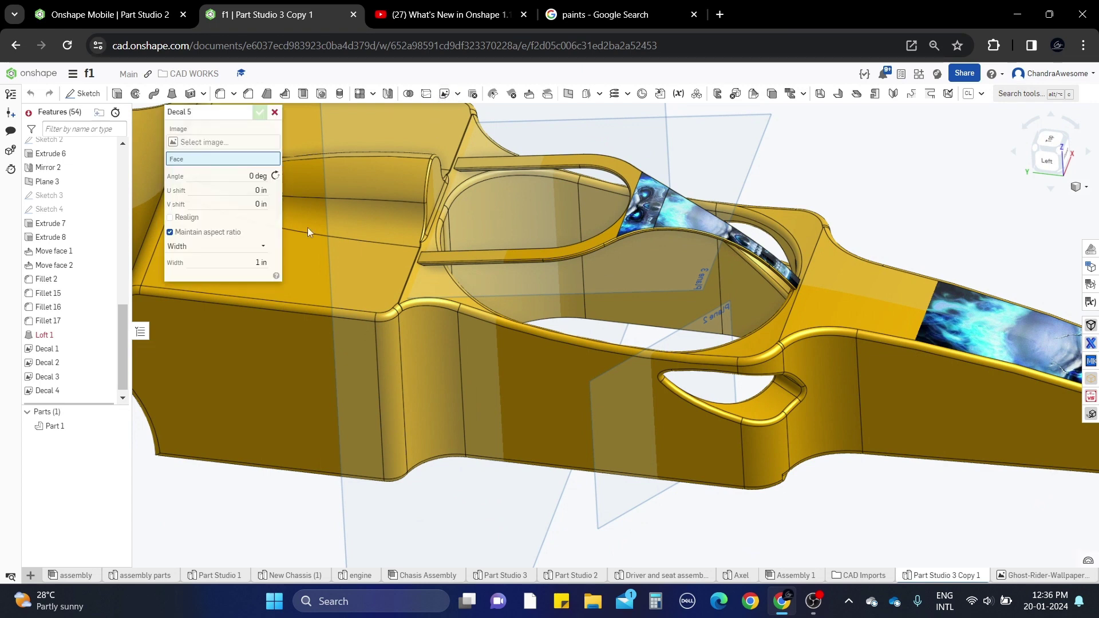
pyautogui.click(538, 392)
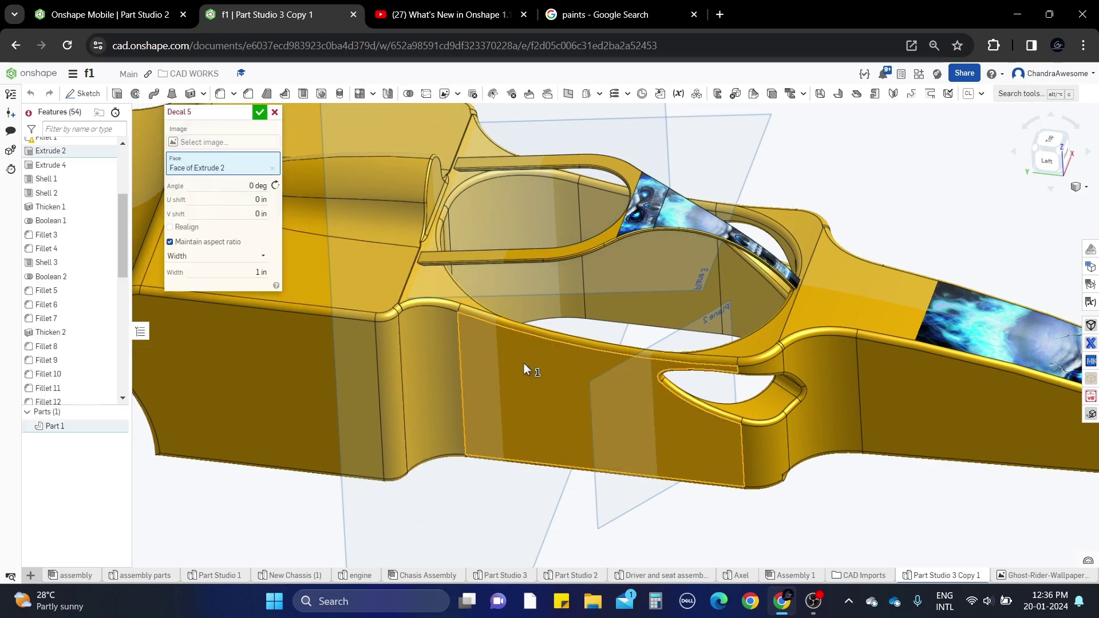
pyautogui.click(213, 142)
pyautogui.click(338, 193)
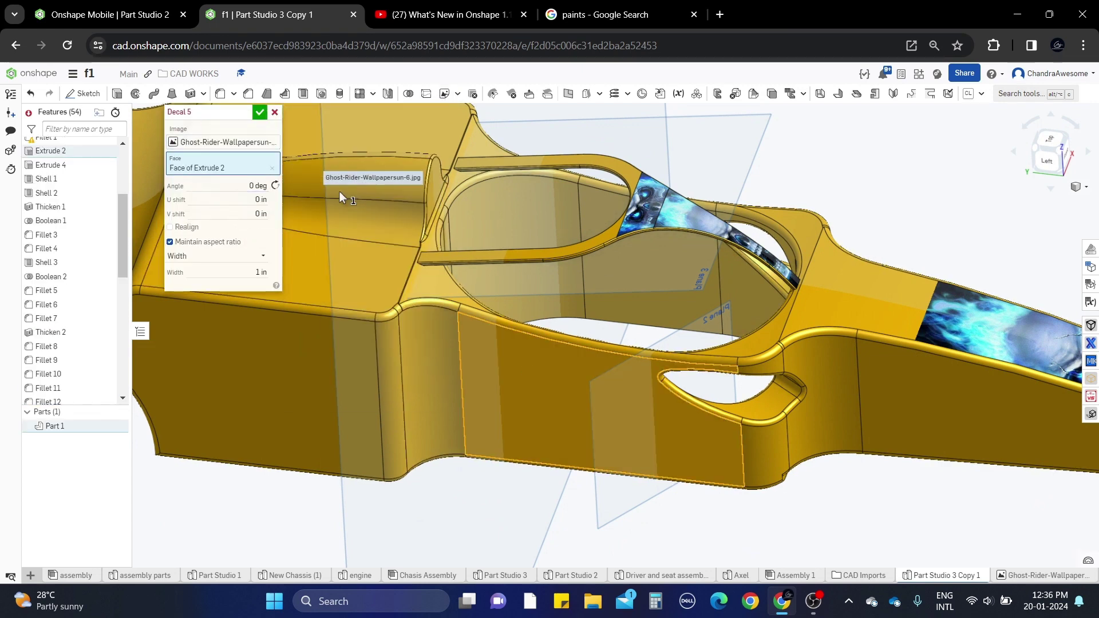
# Try a 90-degree rotation for the side decal, and set its angle to -90 deg so the skull stands upright.
pyautogui.click(242, 189)
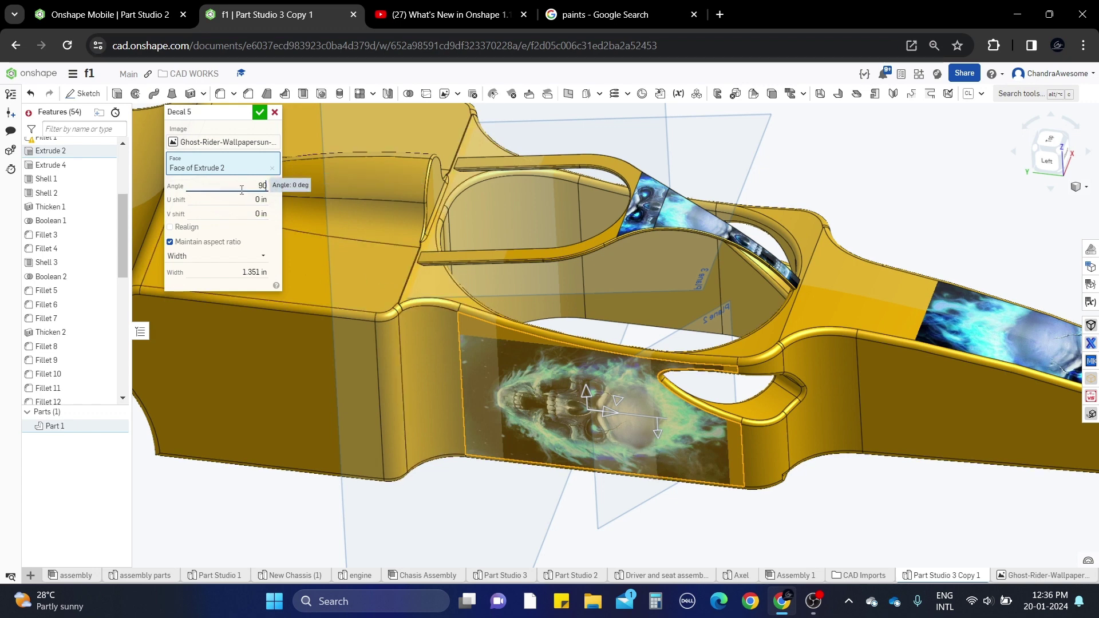
pyautogui.write('90')
pyautogui.press('Return')
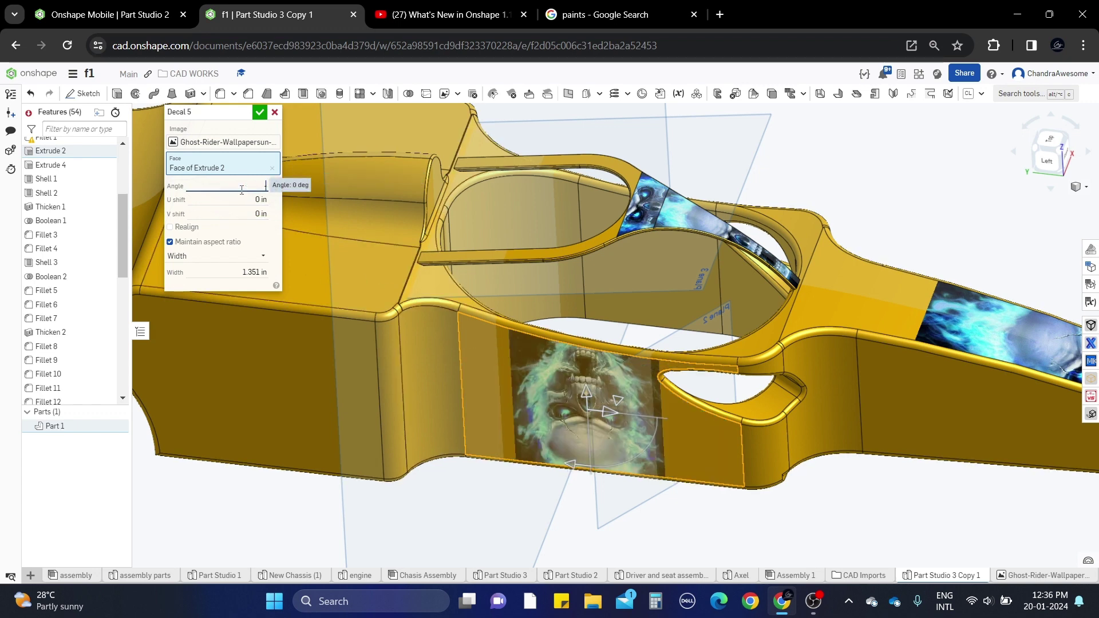
pyautogui.write('-90')
pyautogui.press('Return')
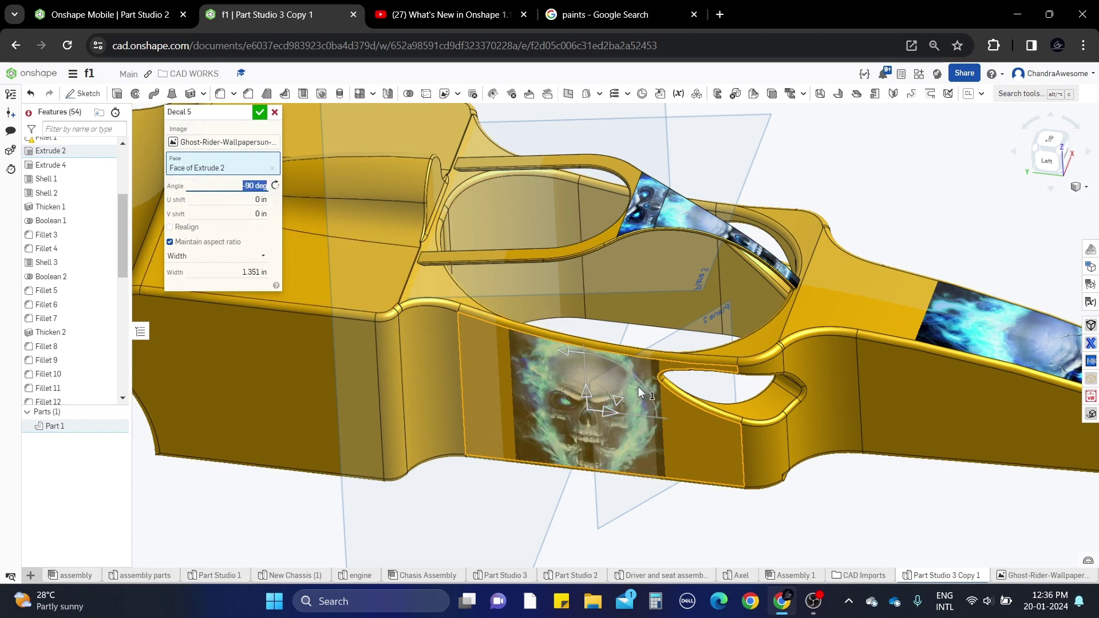
# Enlarge the side decal to about 3.104 in wide so it fills the face, keeping its aspect ratio maintained.
pyautogui.moveTo(651, 390); pyautogui.dragTo(662, 390)
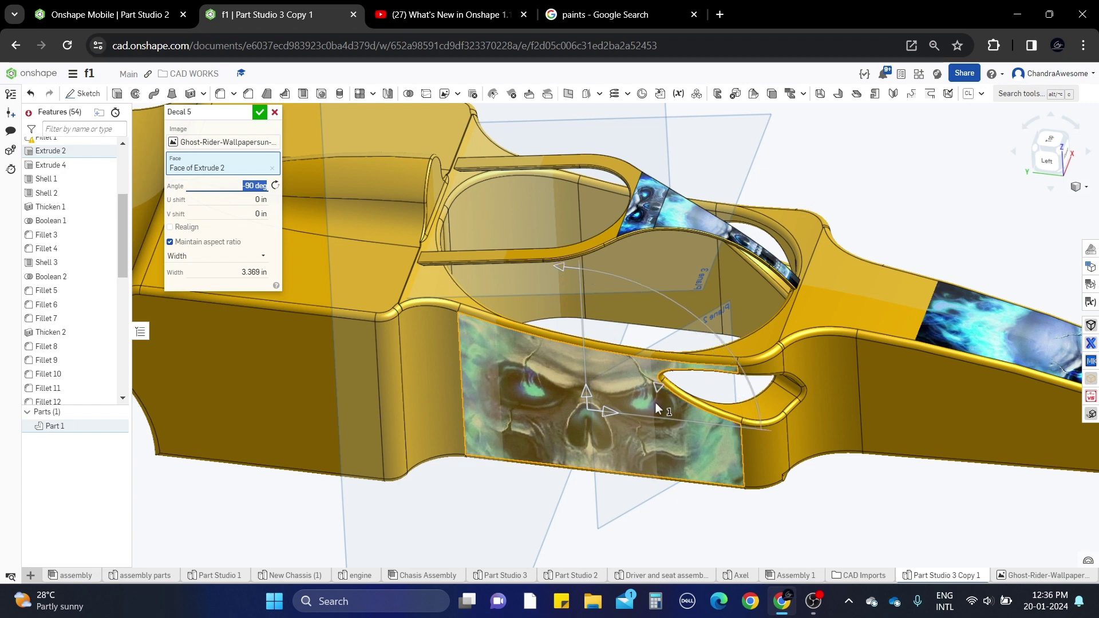
pyautogui.moveTo(554, 469); pyautogui.dragTo(718, 374, button='right')
pyautogui.moveTo(678, 364); pyautogui.dragTo(672, 366)
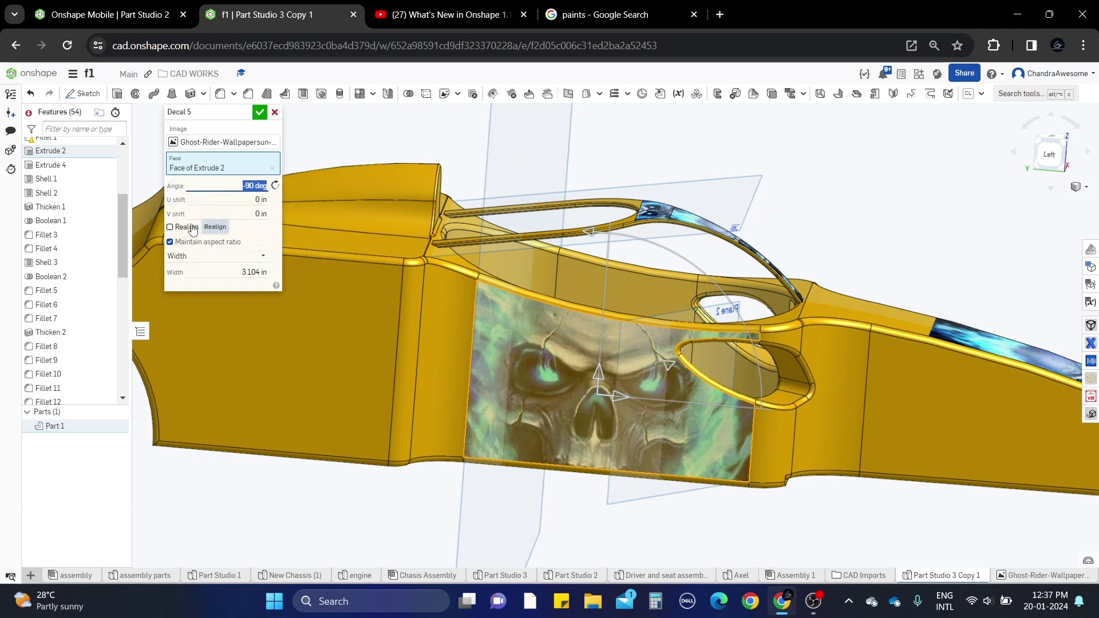
pyautogui.click(206, 246)
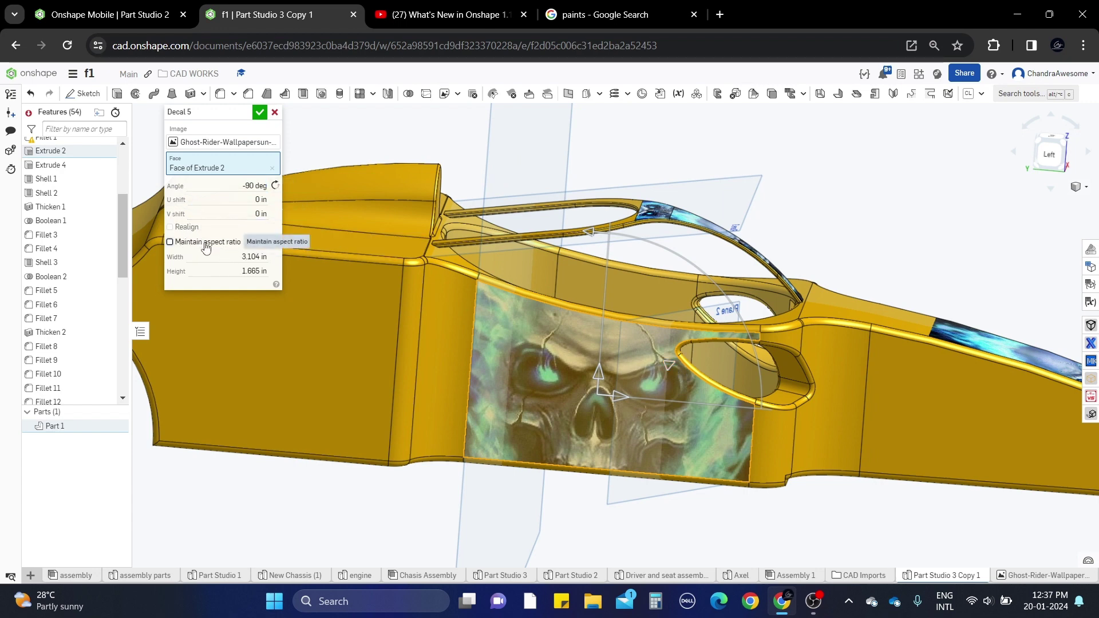
pyautogui.click(205, 247)
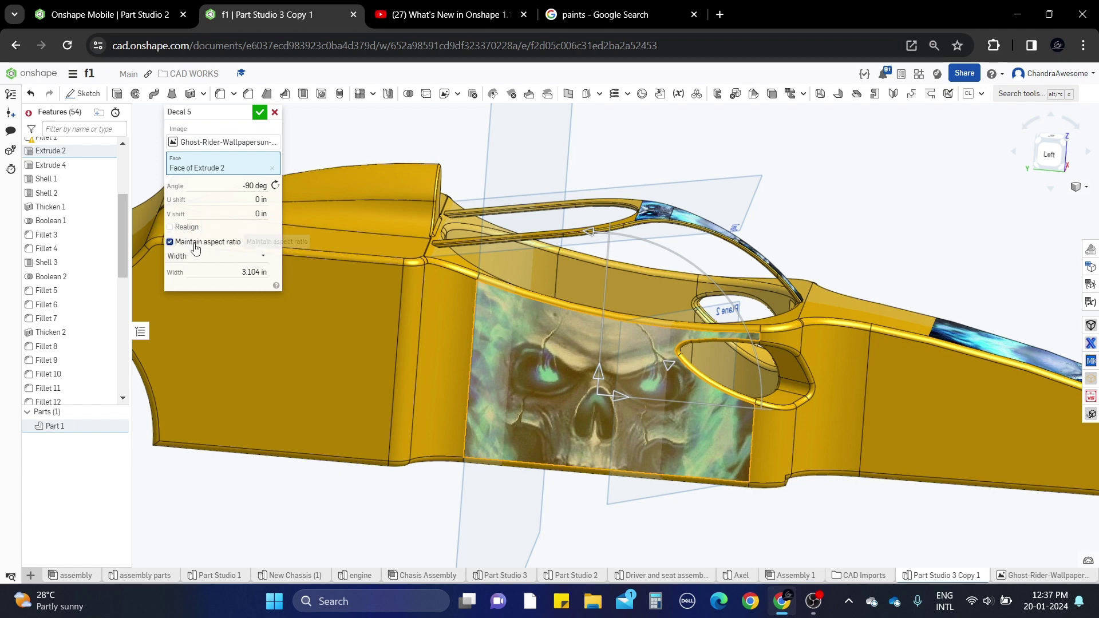
# Turn on Realign for the side decal, try the Extrude 4 side face as its horizontal reference, and remove that reference.
pyautogui.click(195, 247)
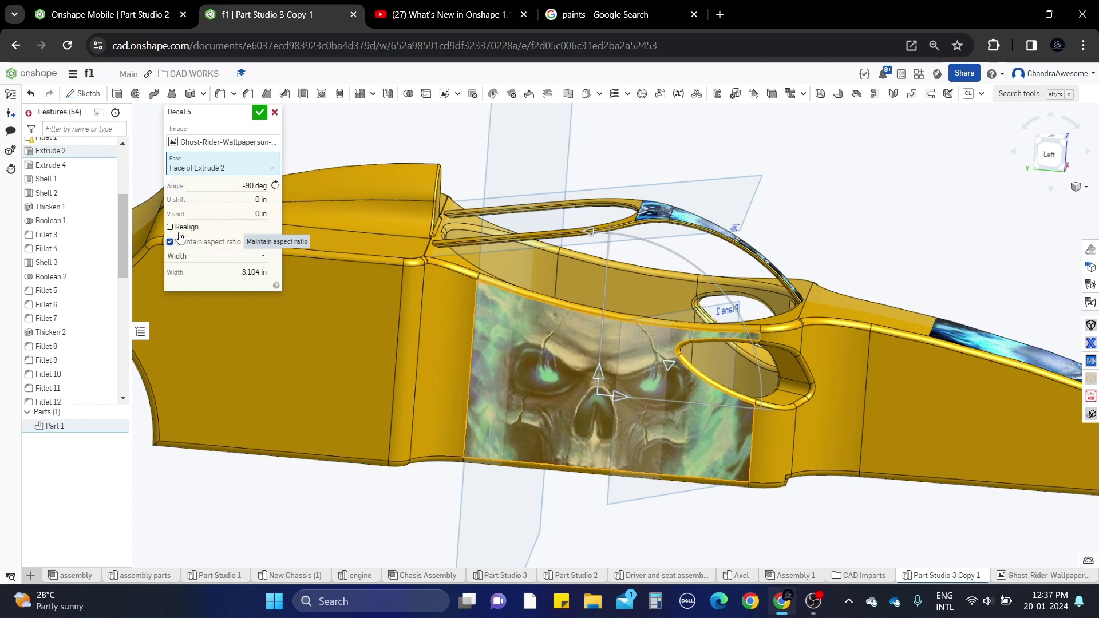
pyautogui.click(184, 229)
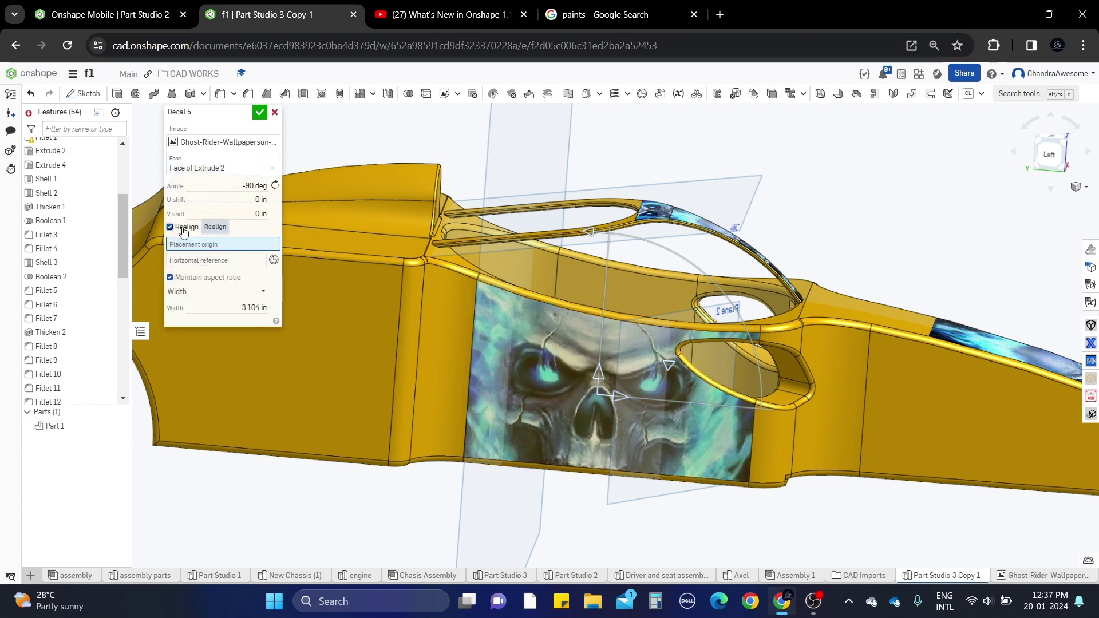
pyautogui.click(241, 260)
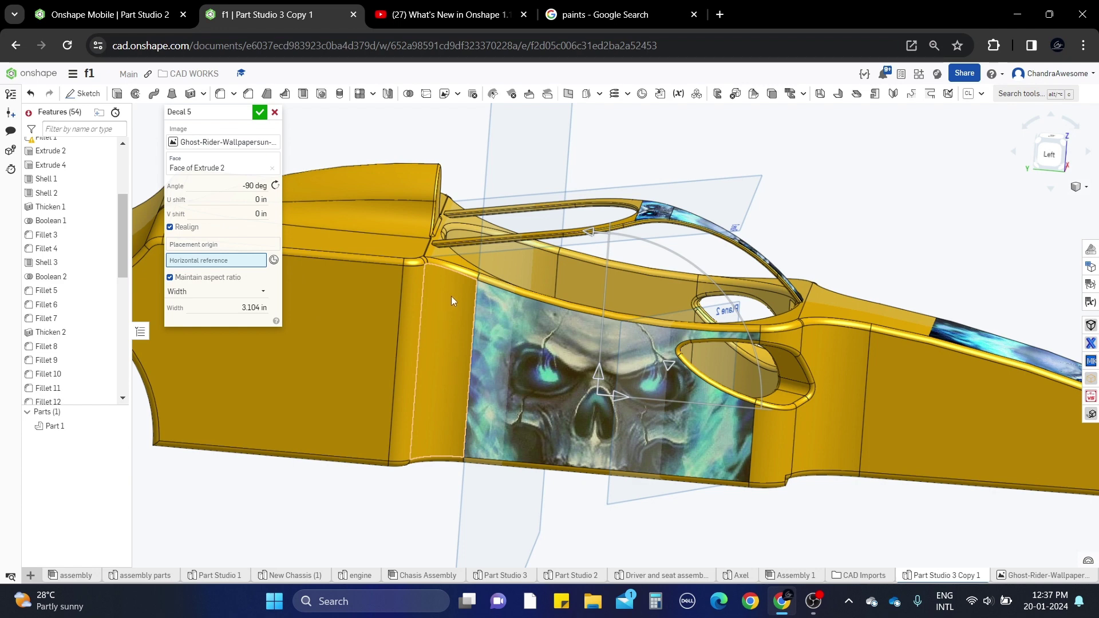
pyautogui.click(371, 341)
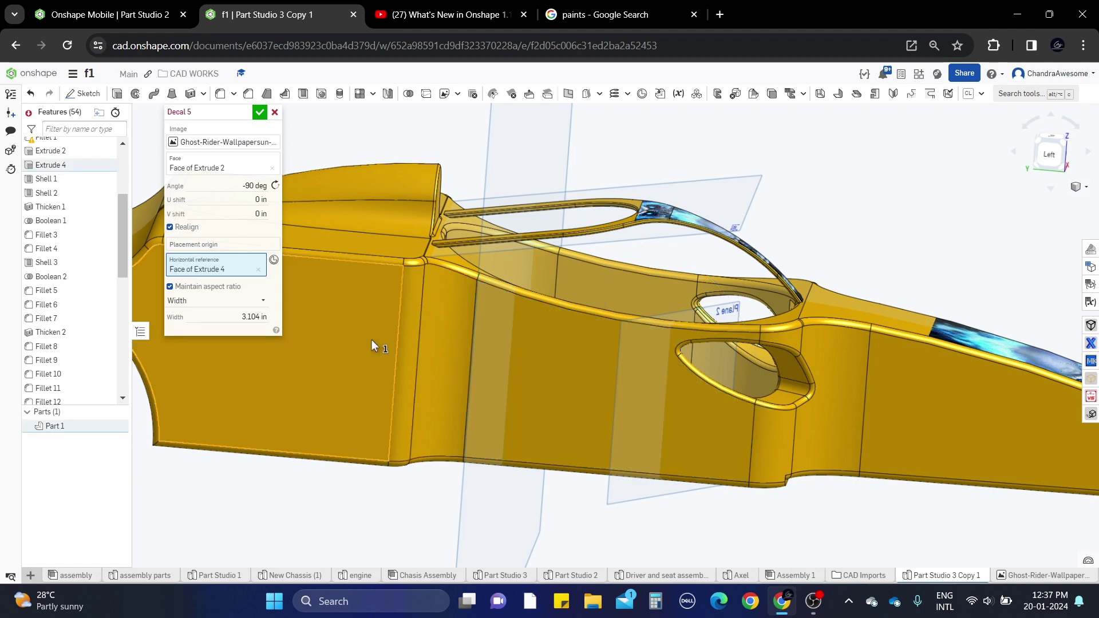
pyautogui.click(256, 270)
# Try Plane 1 and the Front plane as the side decal's horizontal reference, and clear the reference.
pyautogui.scroll(-3, 558, 390)
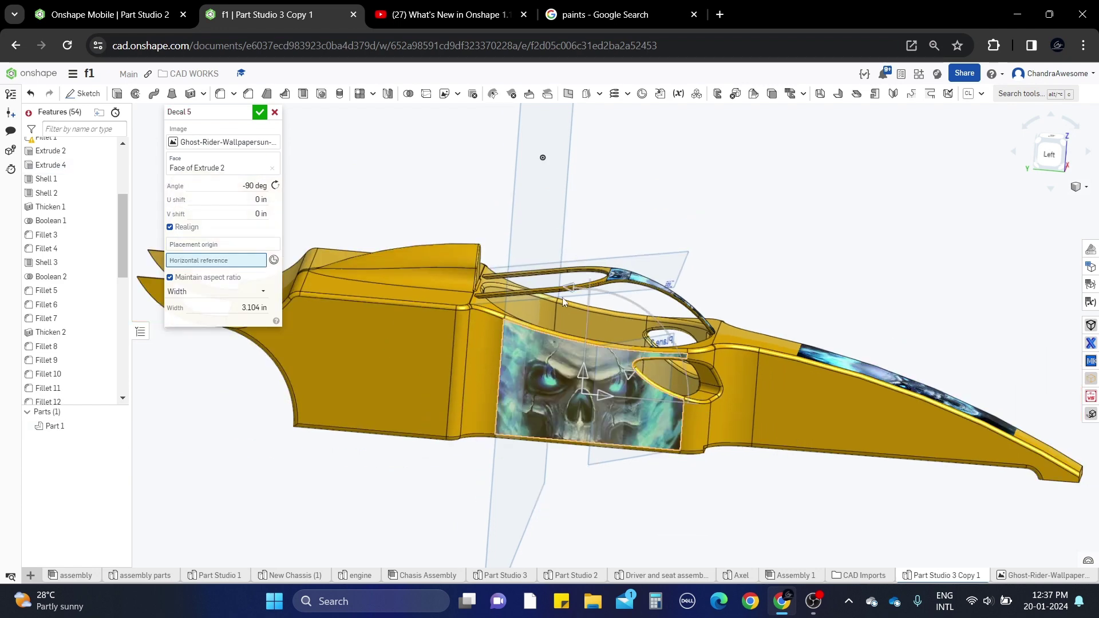
pyautogui.click(558, 207)
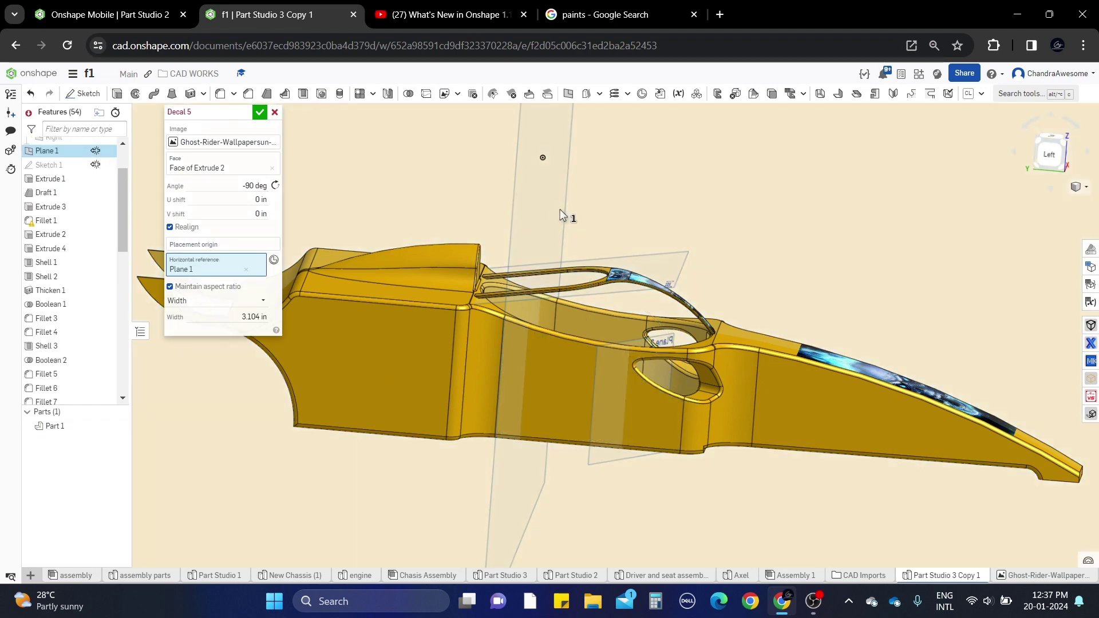
pyautogui.click(616, 199)
pyautogui.moveTo(616, 200); pyautogui.dragTo(591, 227, button='right')
pyautogui.click(413, 157)
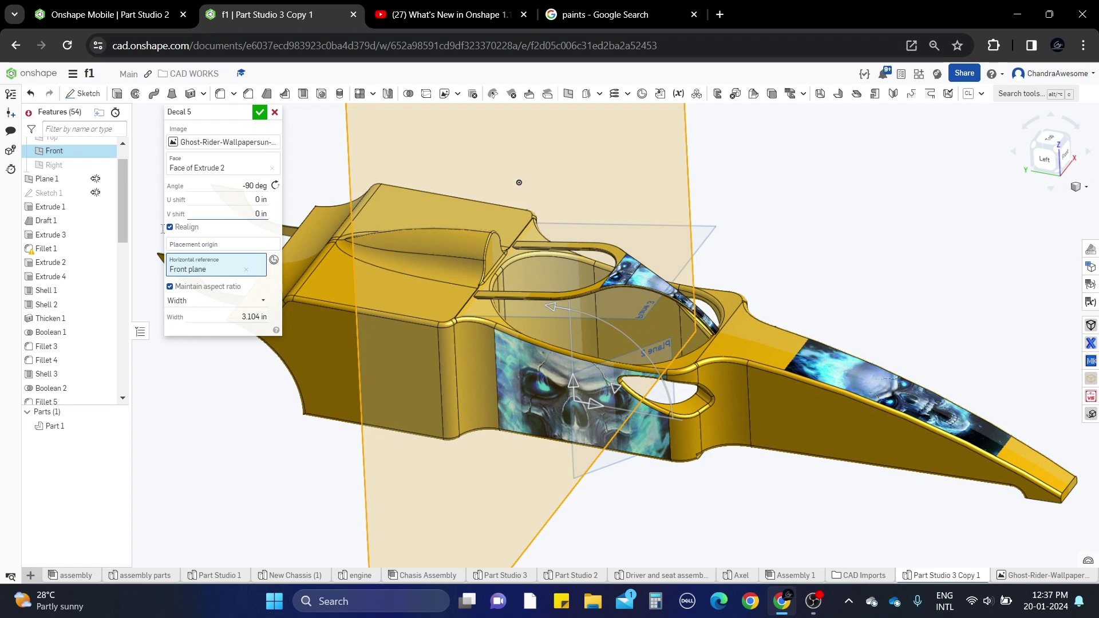
pyautogui.click(246, 269)
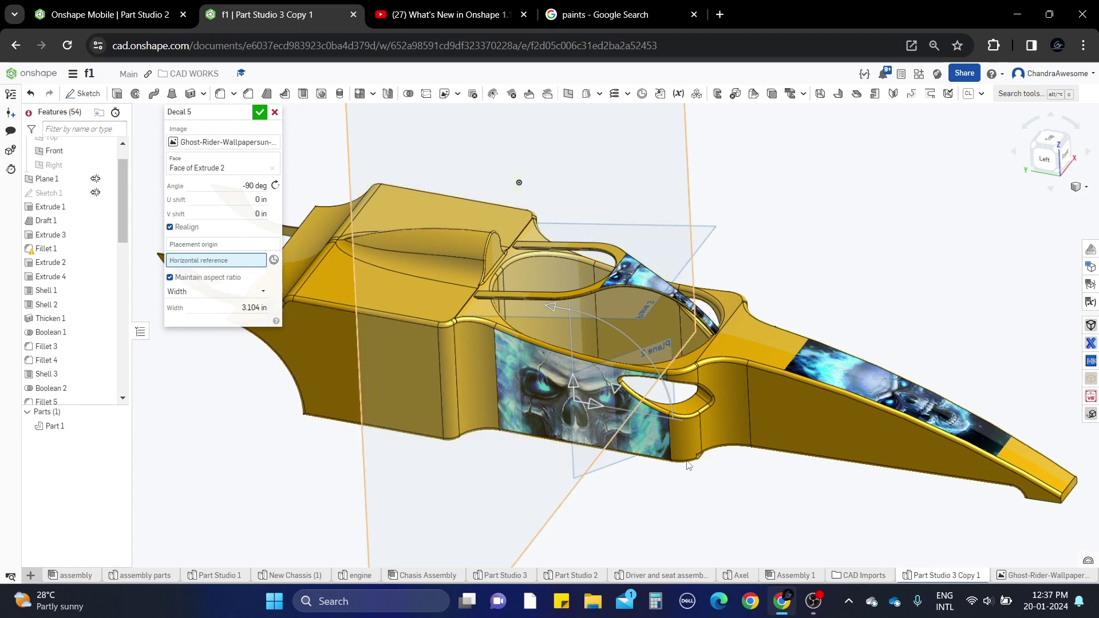
# Accept the skull decal on the body's side face beside the cockpit.
pyautogui.scroll(3, 562, 435)
pyautogui.moveTo(528, 419); pyautogui.dragTo(478, 346, button='right')
pyautogui.click(259, 113)
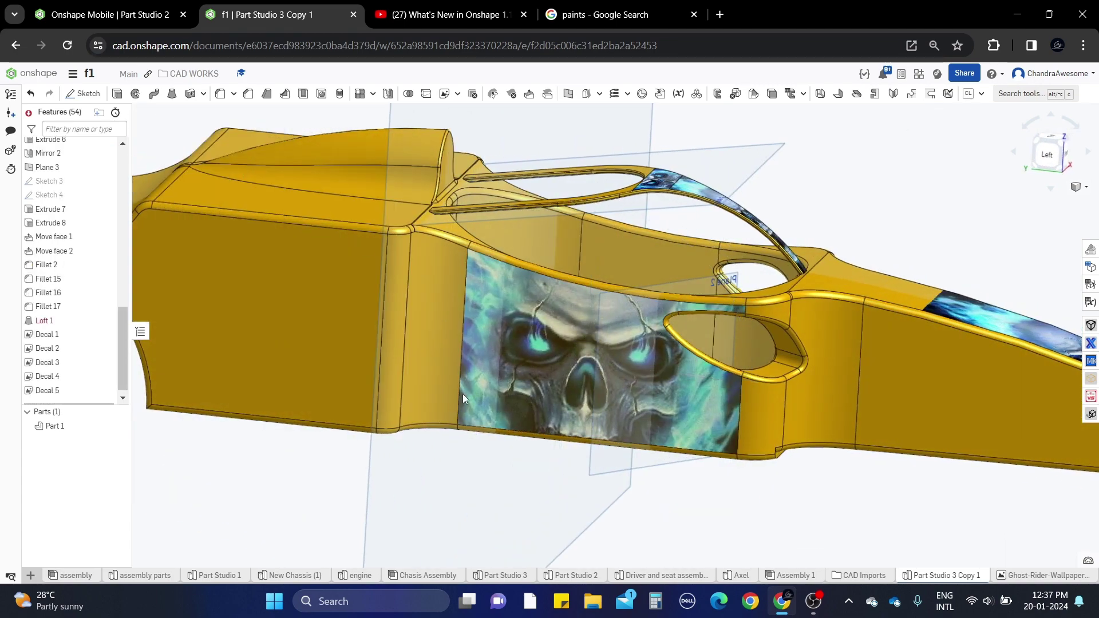
# Open Assembly 1 and examine the decals on the car's nose, cockpit strut and side from several angles.
pyautogui.moveTo(523, 448); pyautogui.dragTo(584, 379, button='right')
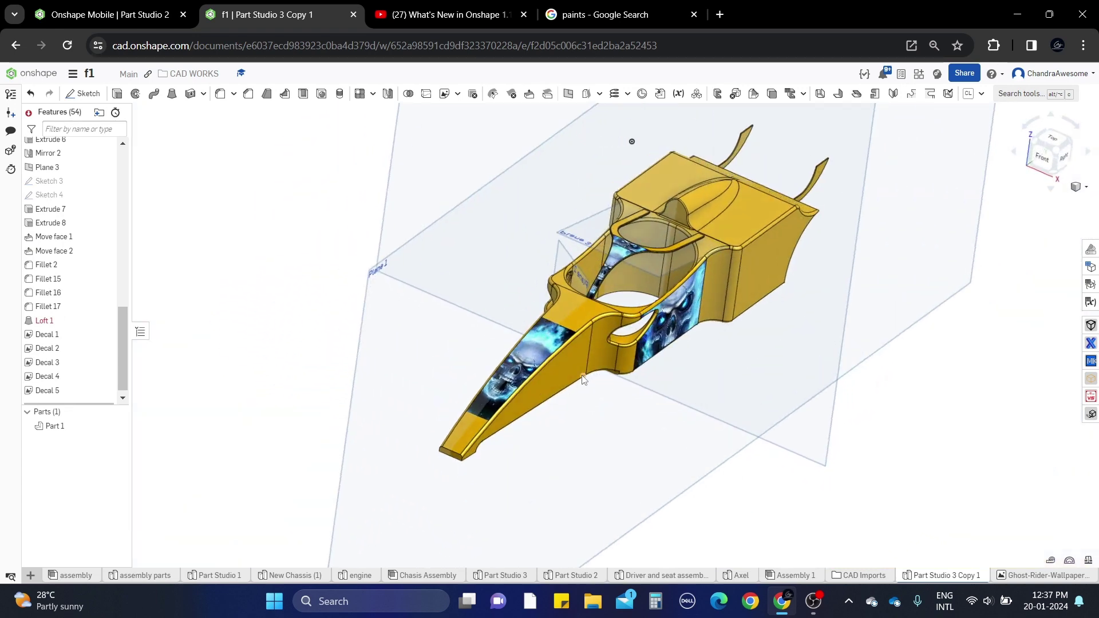
pyautogui.click(790, 581)
pyautogui.scroll(5, 507, 298)
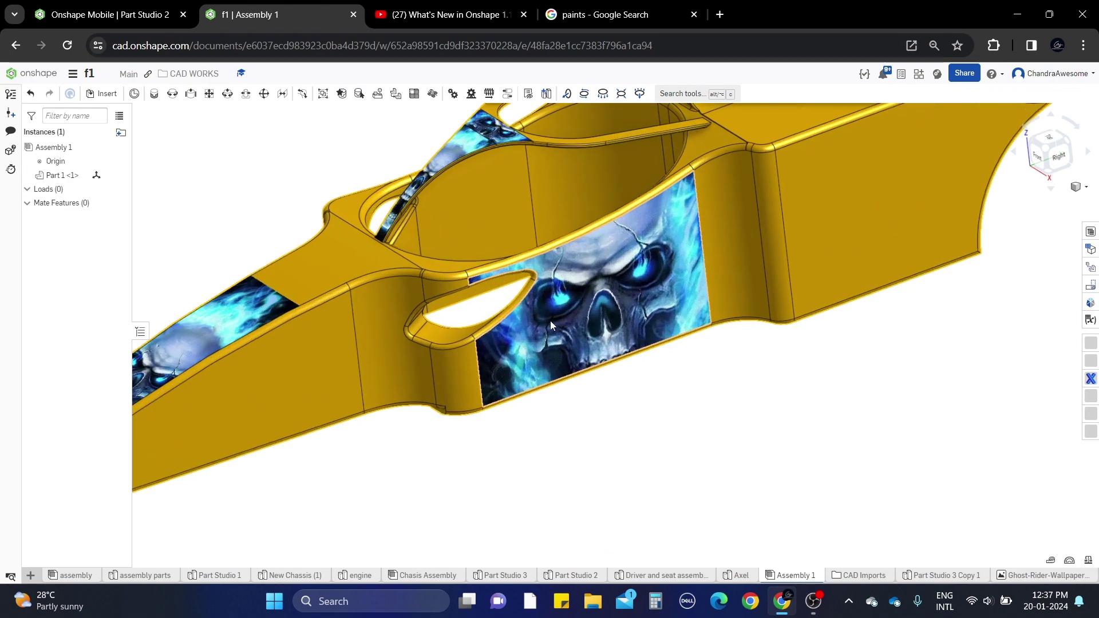
pyautogui.moveTo(507, 297); pyautogui.dragTo(497, 407, button='right')
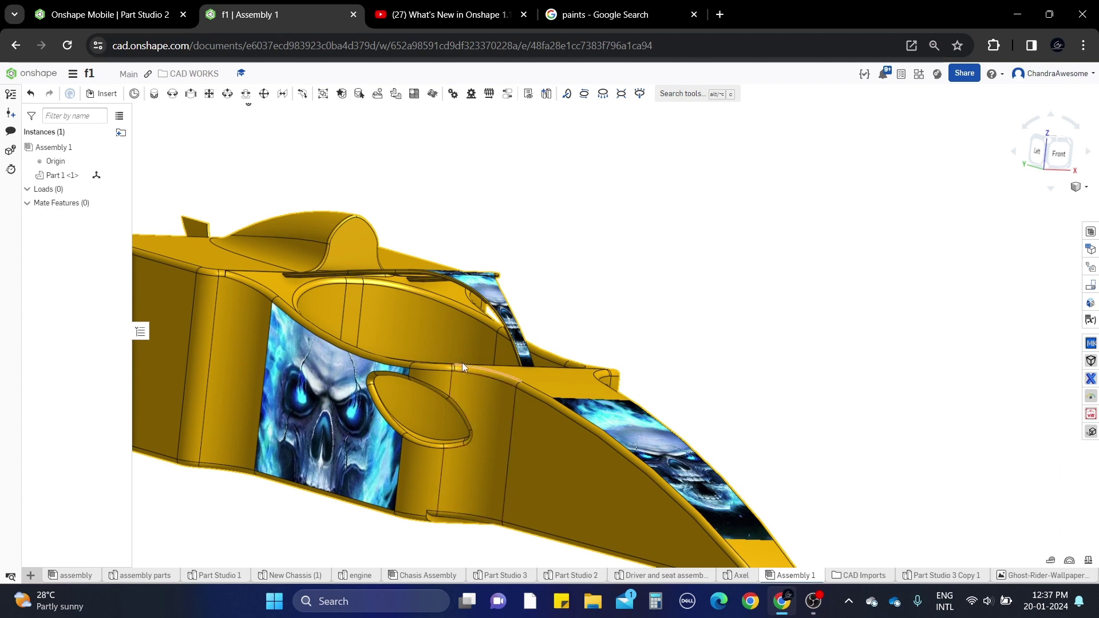
pyautogui.scroll(-3, 492, 367)
pyautogui.moveTo(679, 304); pyautogui.dragTo(633, 314, button='right')
pyautogui.moveTo(478, 470); pyautogui.dragTo(469, 431, button='middle')
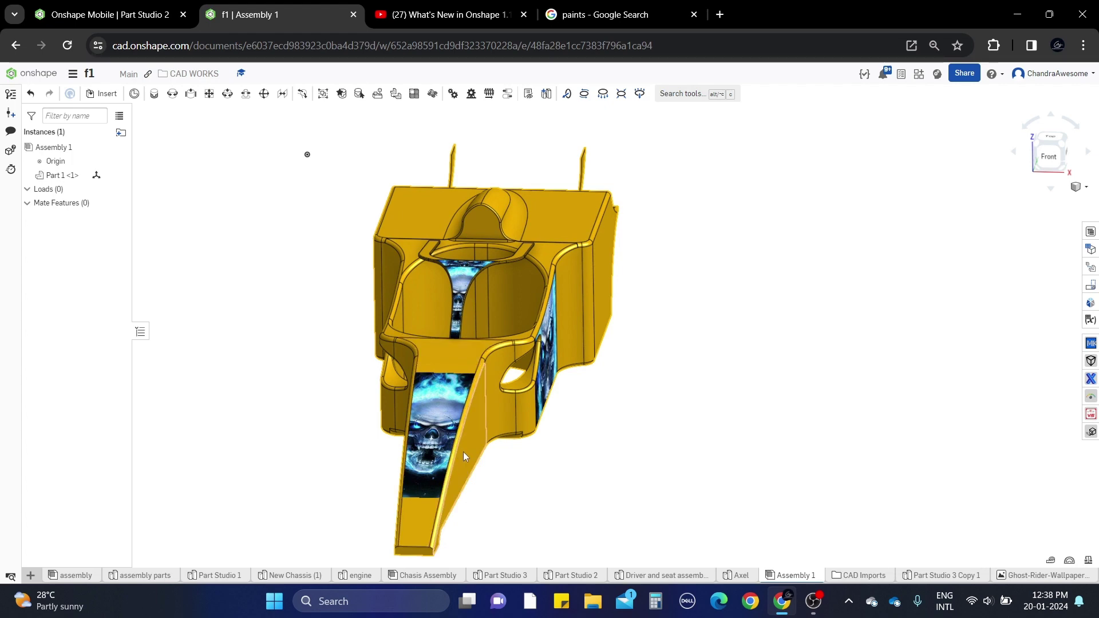
pyautogui.scroll(1, 463, 452)
pyautogui.moveTo(462, 452); pyautogui.dragTo(487, 387, button='middle')
pyautogui.moveTo(486, 387); pyautogui.dragTo(453, 379, button='right')
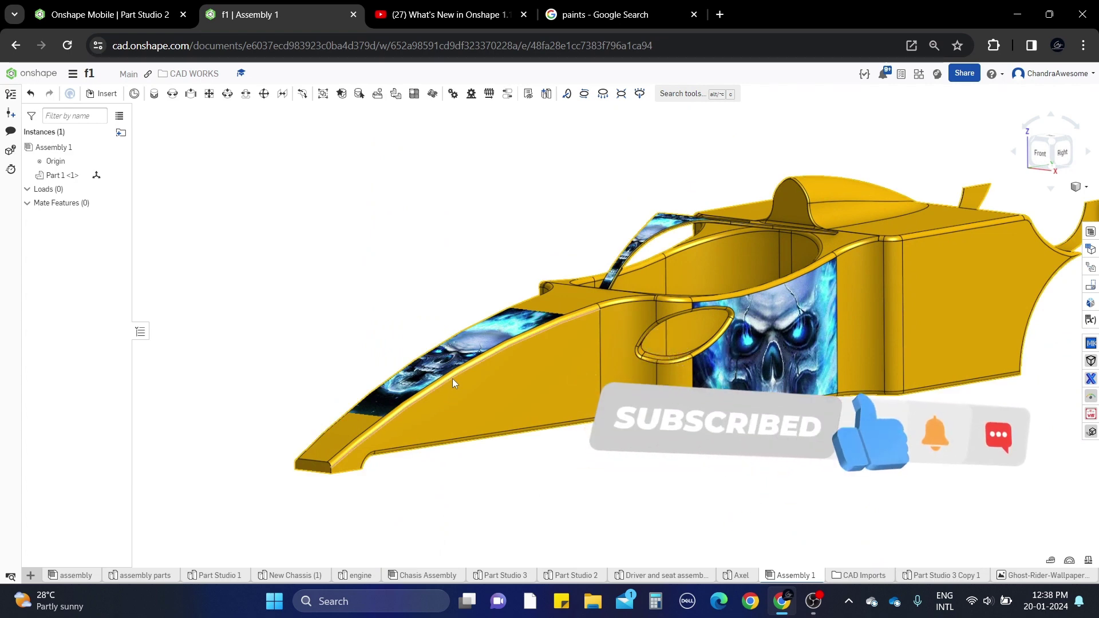